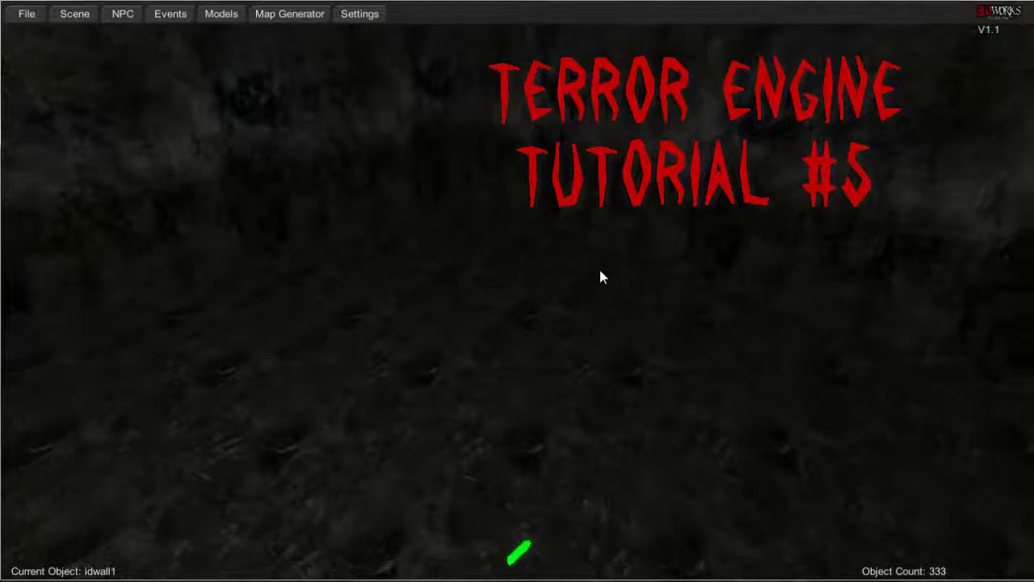
pyautogui.moveTo(616, 268)
pyautogui.mouseDown(button='right')
pyautogui.moveTo(630, 260)
pyautogui.moveTo(575, 263)
pyautogui.moveTo(601, 271)
pyautogui.mouseUp(button='right')
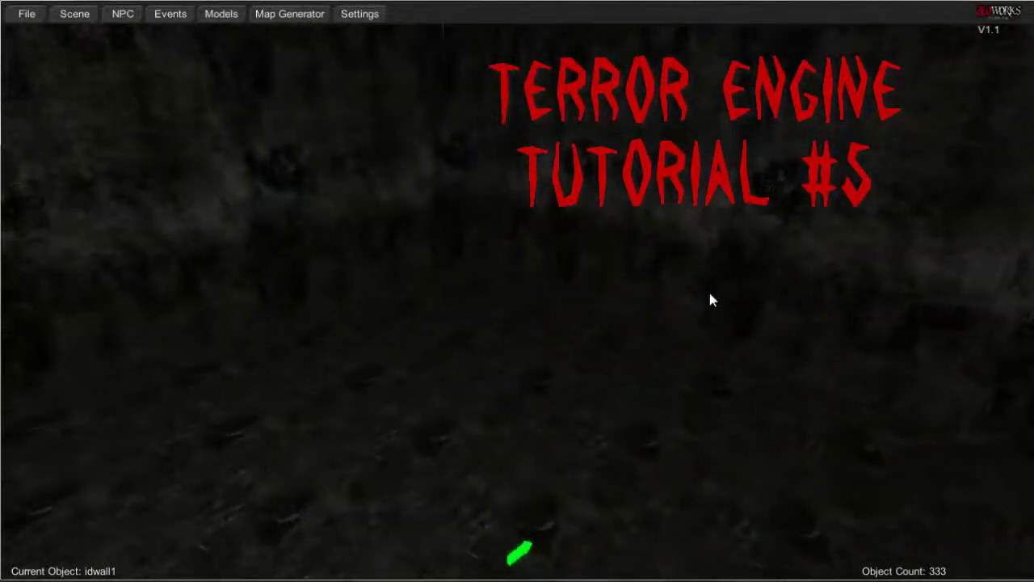
pyautogui.scroll(-5, 767, 332)
pyautogui.scroll(1, 766, 327)
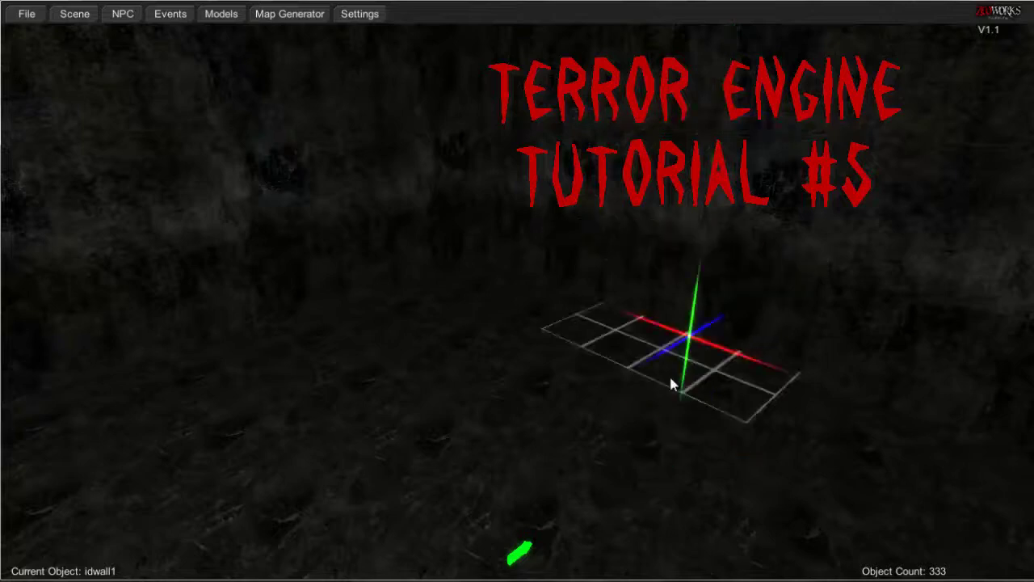
pyautogui.press('w')
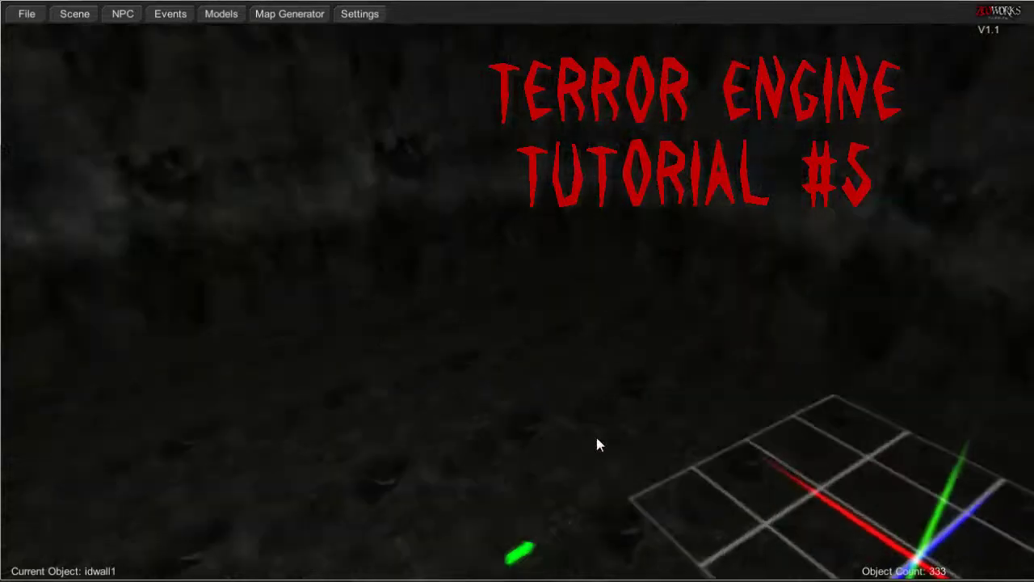
pyautogui.moveTo(613, 432)
pyautogui.mouseDown(button='right')
pyautogui.moveTo(628, 423)
pyautogui.moveTo(623, 432)
pyautogui.mouseUp(button='right')
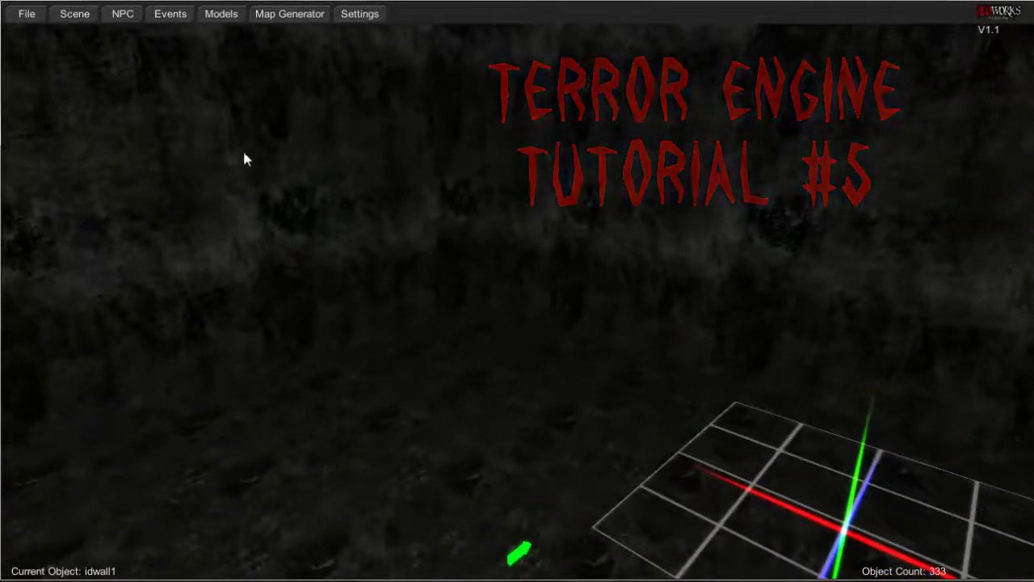
# - Look through the Fire, Objects, Explosions, Blood, Weather and Misc effect categories and the available light types
pyautogui.click(77, 15)
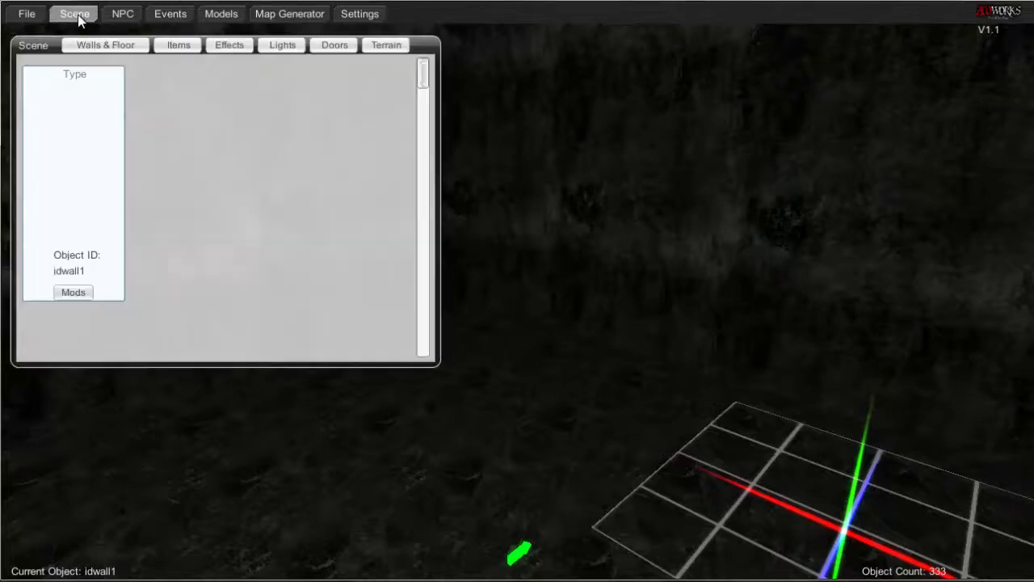
pyautogui.click(233, 47)
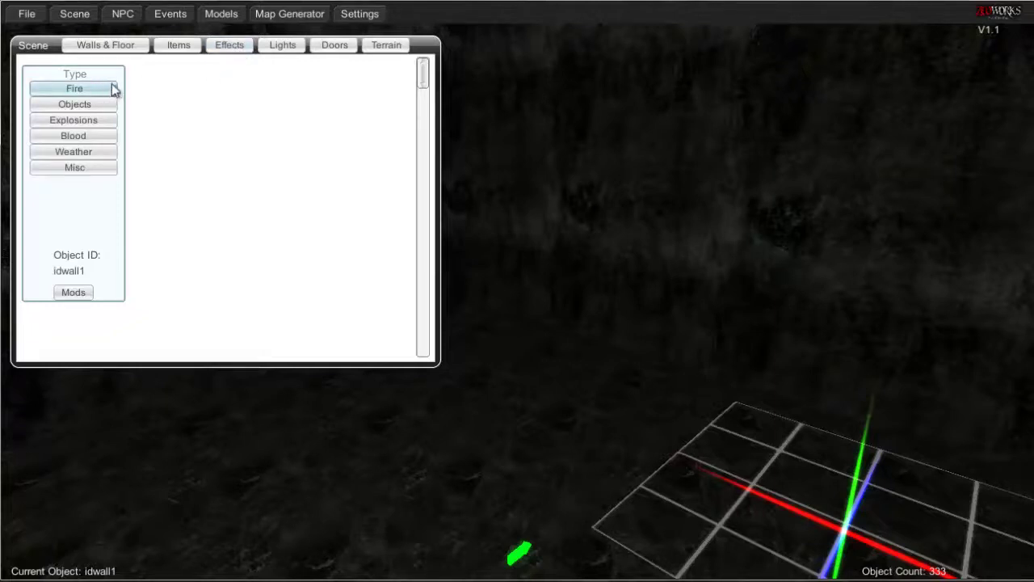
pyautogui.click(74, 88)
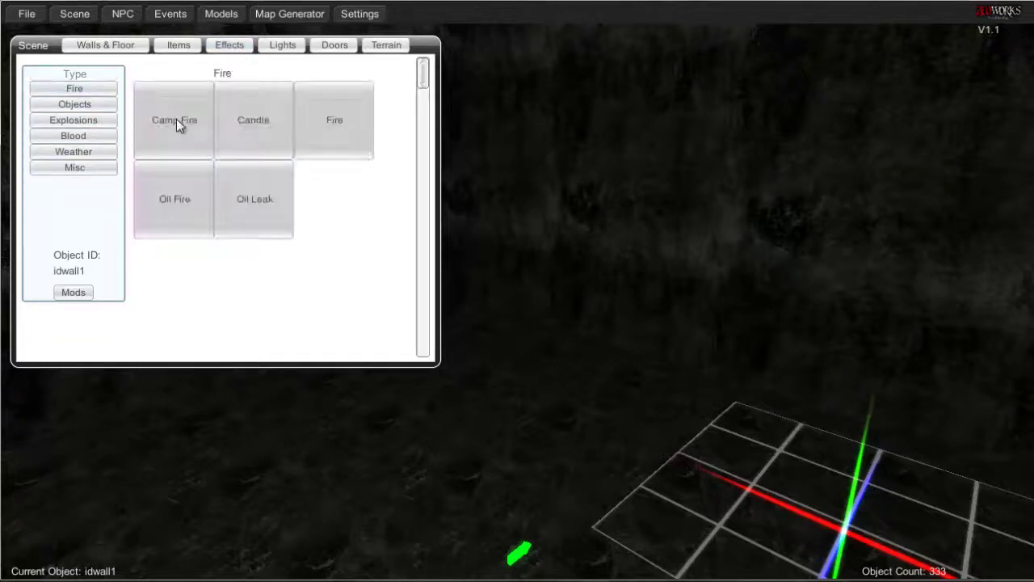
pyautogui.click(89, 110)
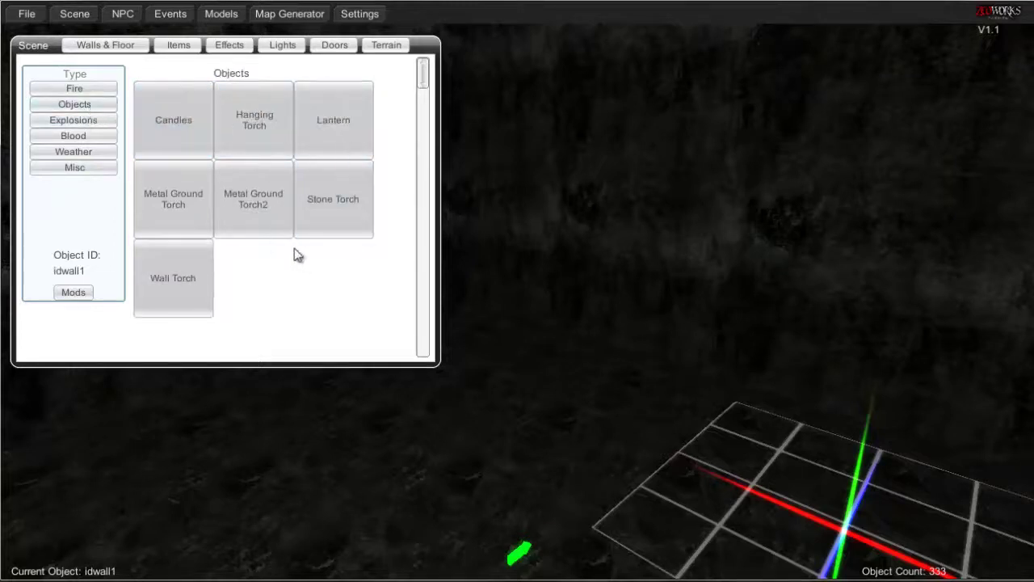
pyautogui.click(88, 121)
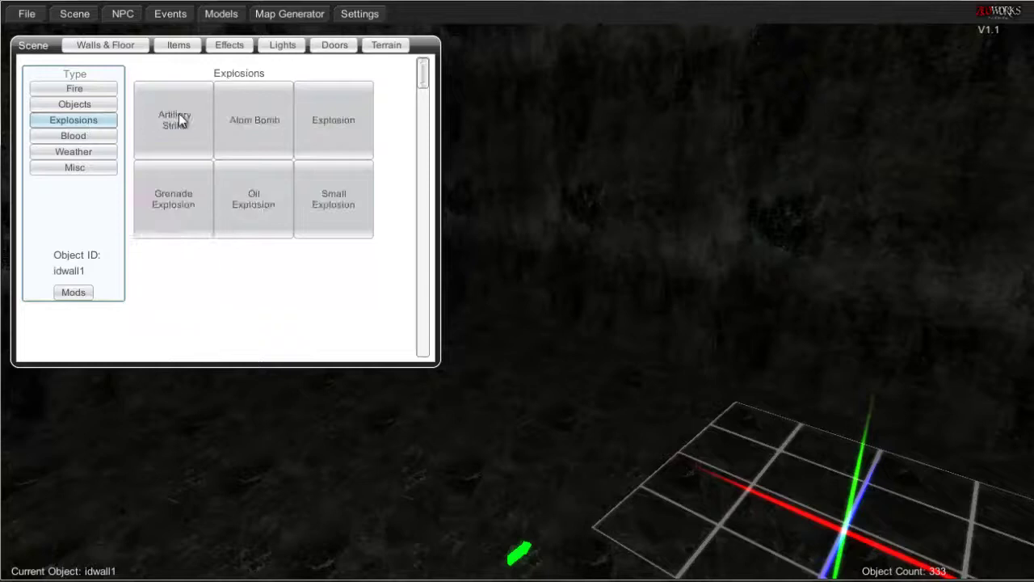
pyautogui.click(90, 135)
pyautogui.click(99, 153)
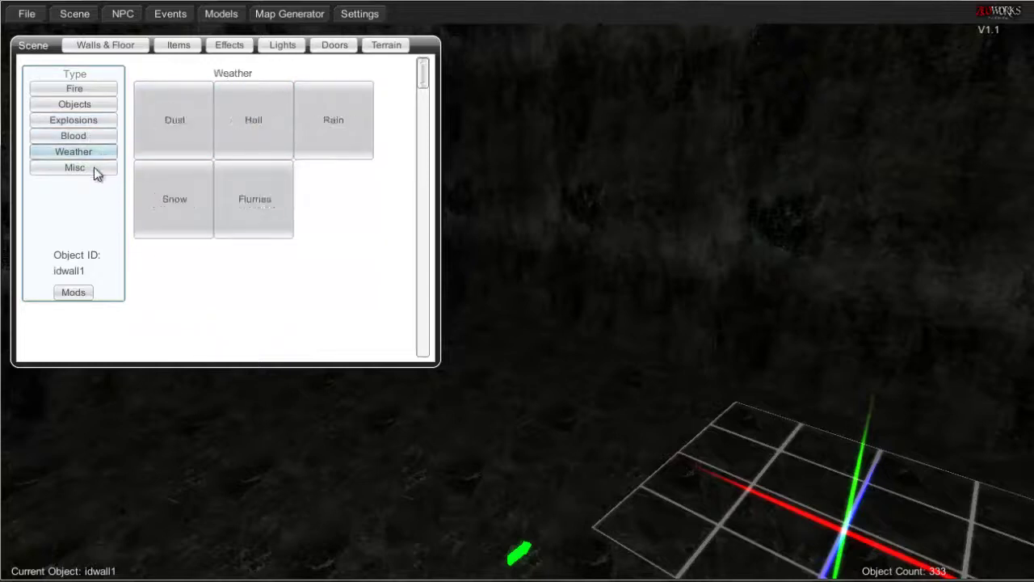
pyautogui.click(92, 168)
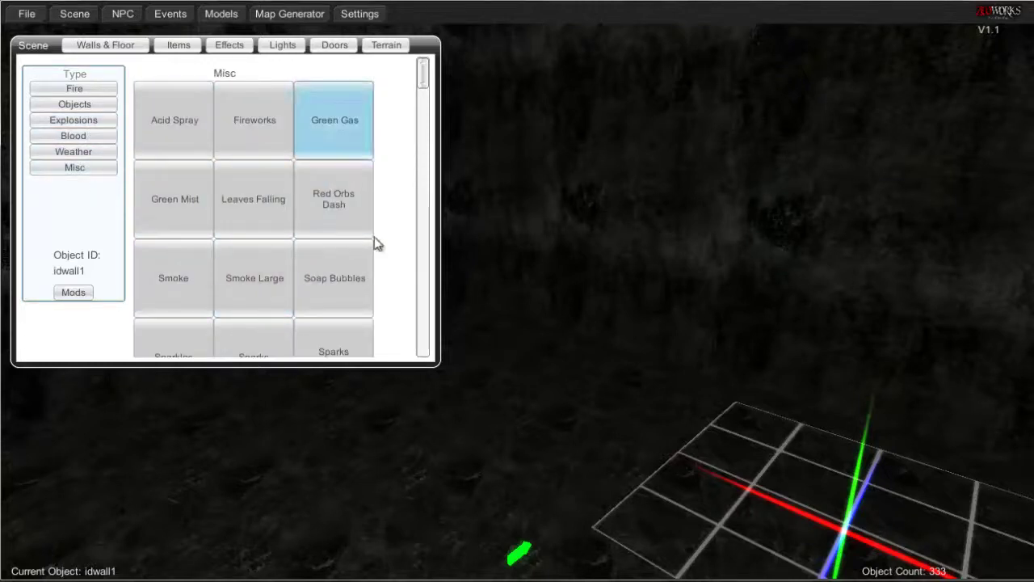
pyautogui.click(85, 87)
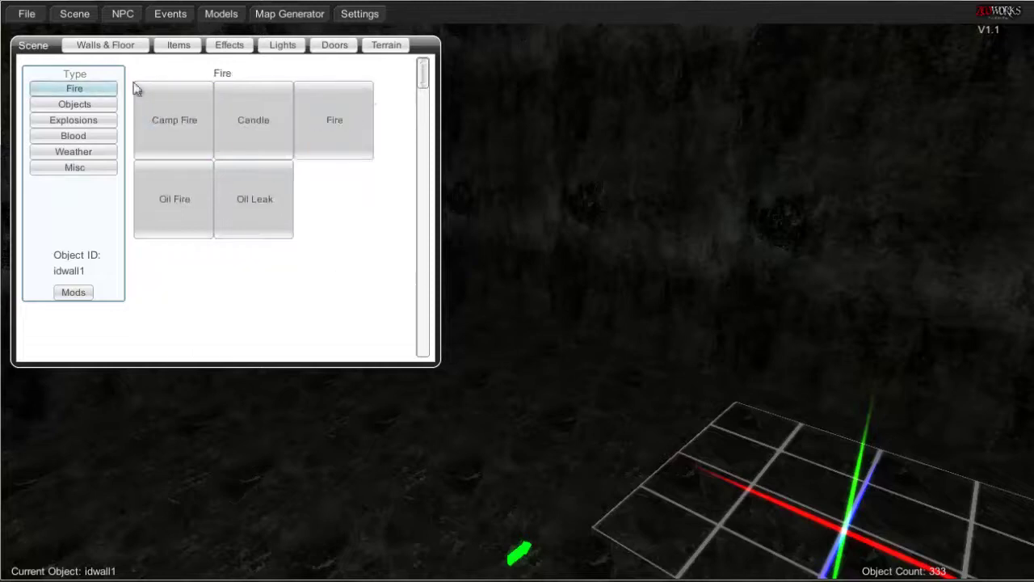
pyautogui.click(282, 46)
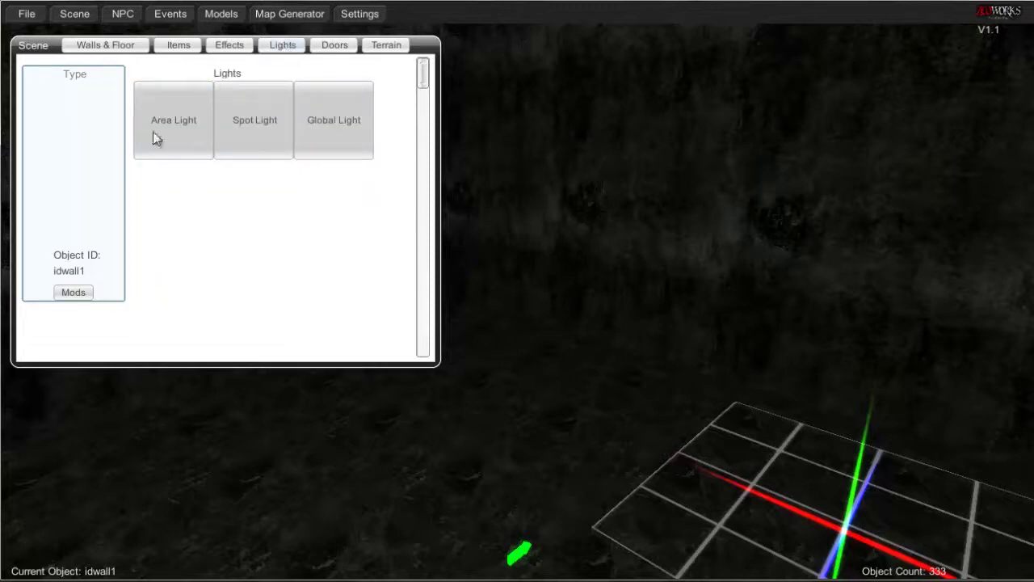
# - Place a Camp Fire effect on the floor at X 14, Z -10 and raise it to Y -7
pyautogui.click(233, 49)
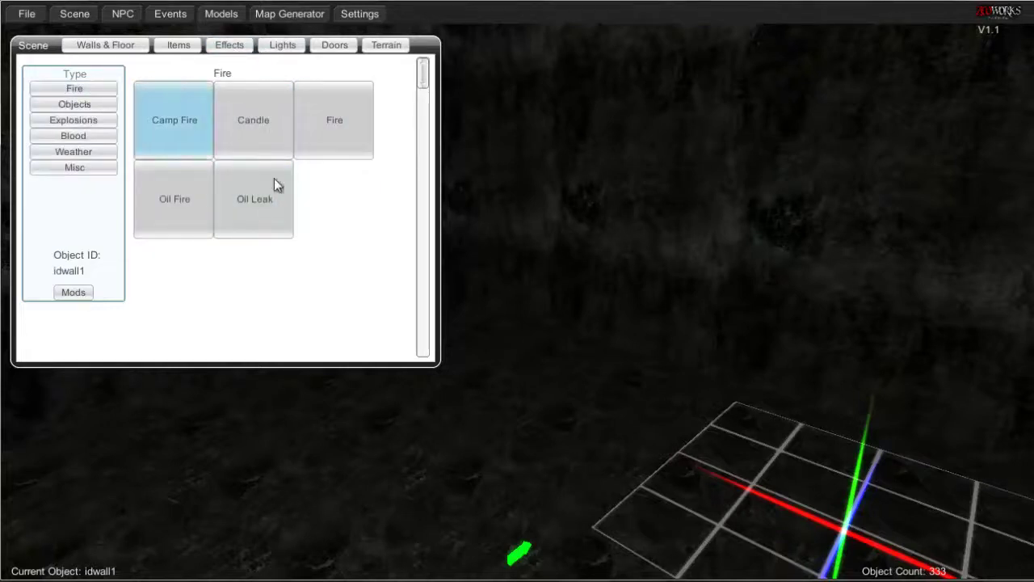
pyautogui.click(184, 126)
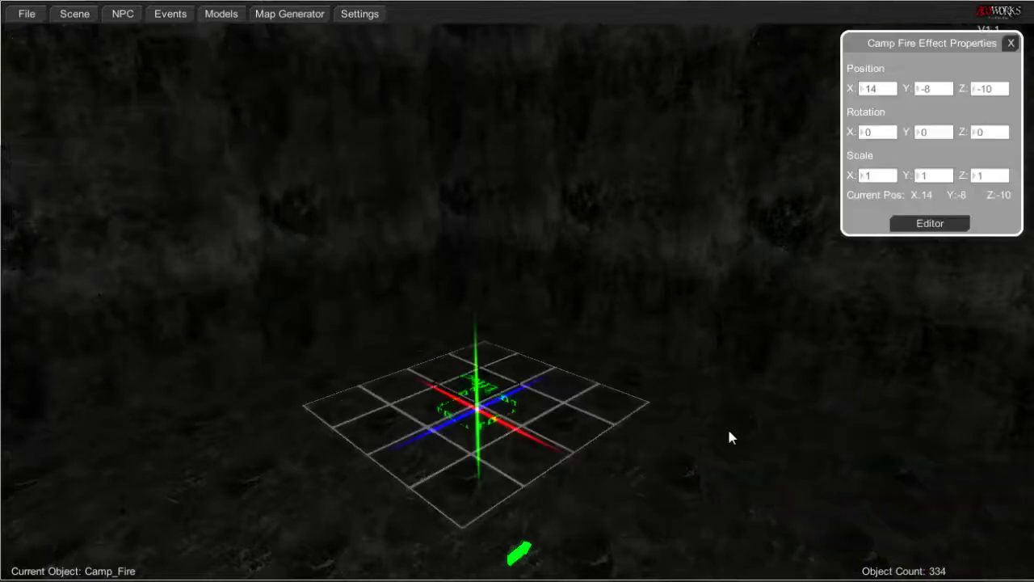
pyautogui.moveTo(530, 426); pyautogui.dragTo(530, 442, button='right')
pyautogui.press('w')
pyautogui.scroll(2, 530, 443)
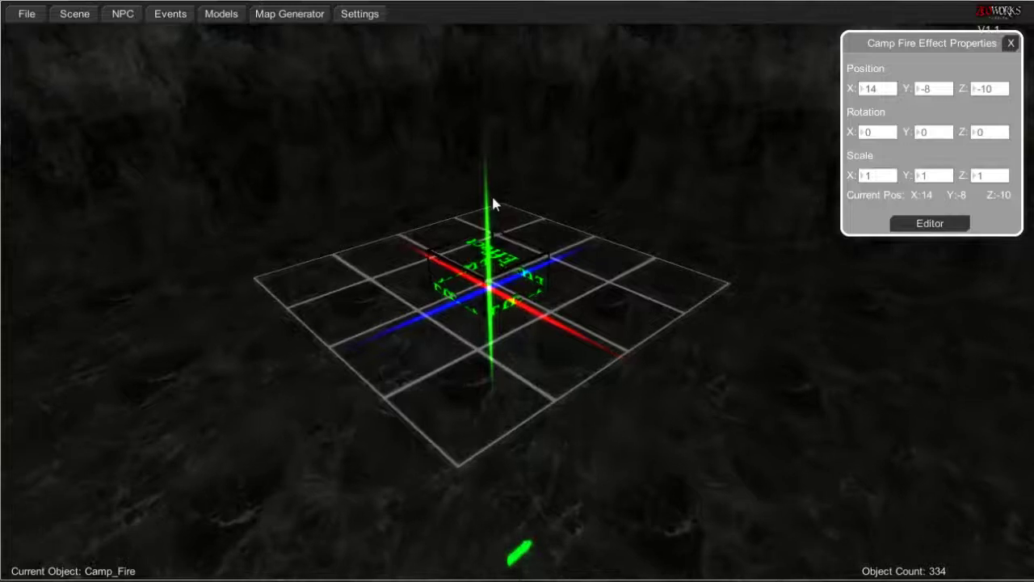
pyautogui.press('pageup')
pyautogui.press('pageup')
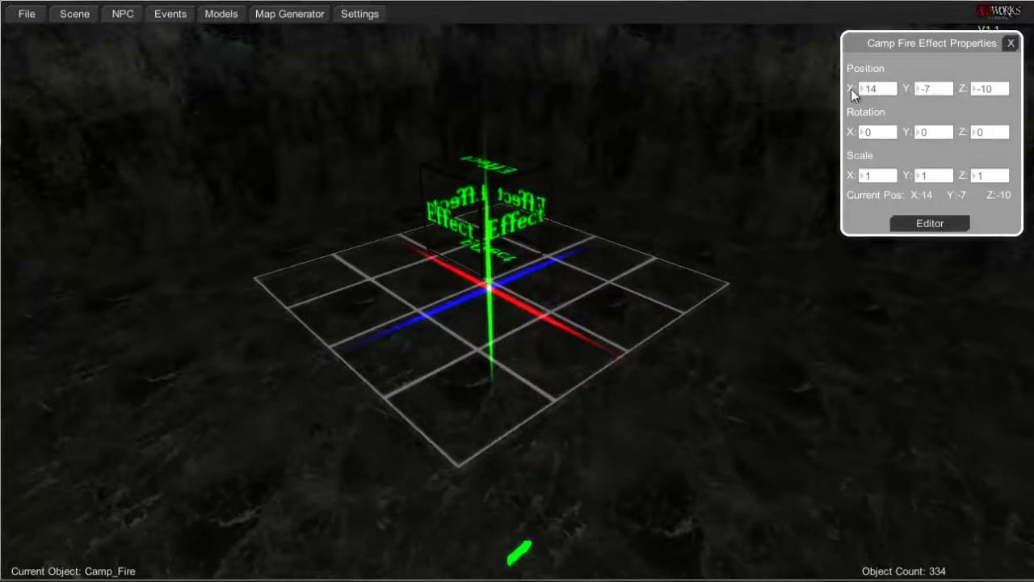
# - Turn on the preview of the Camp Fire effect and view the flames from several angles
pyautogui.click(929, 223)
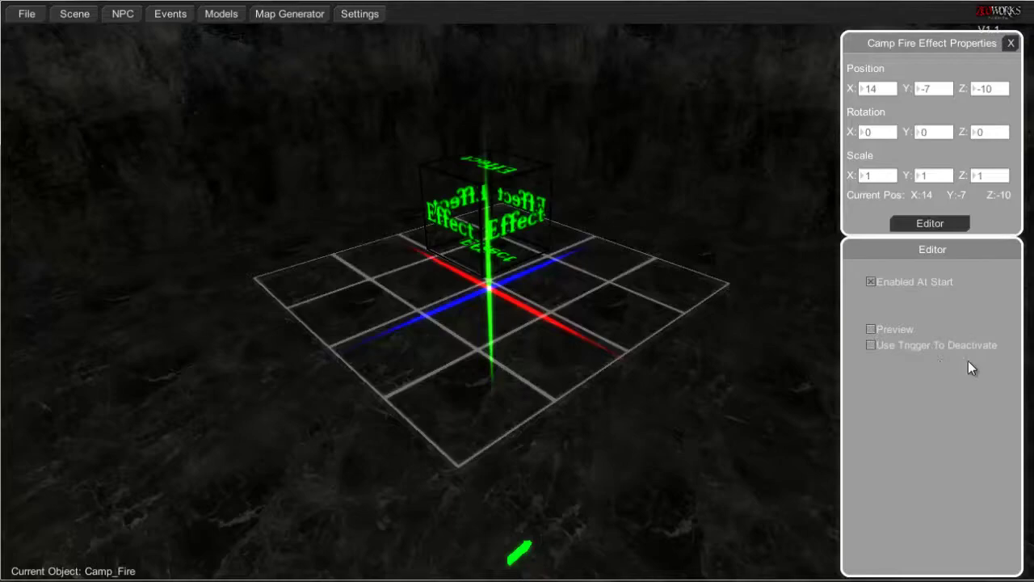
pyautogui.click(876, 329)
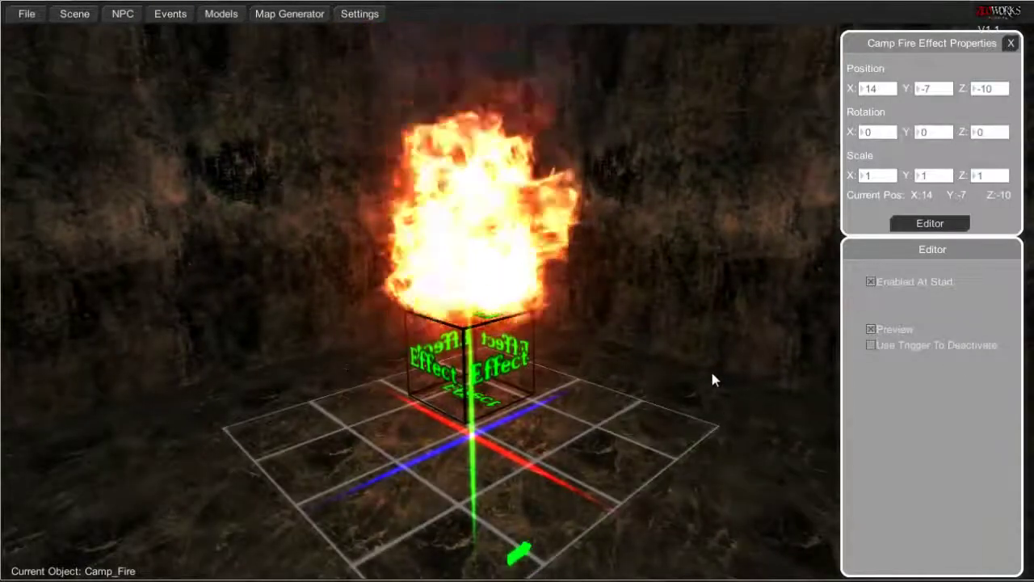
pyautogui.press('w')
pyautogui.moveTo(711, 373); pyautogui.dragTo(722, 374, button='right')
pyautogui.press('a')
pyautogui.press('d')
pyautogui.press('s')
# - Set the Camp Fire effect's scale to 2 on all three axes and restart its preview
pyautogui.moveTo(878, 180); pyautogui.dragTo(853, 176)
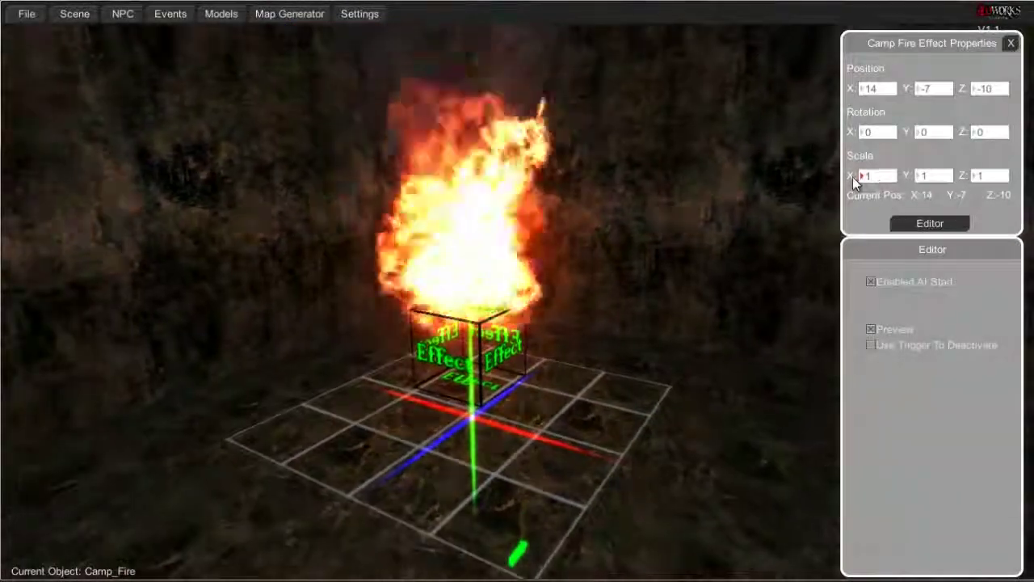
pyautogui.write('2')
pyautogui.moveTo(936, 174); pyautogui.dragTo(918, 179)
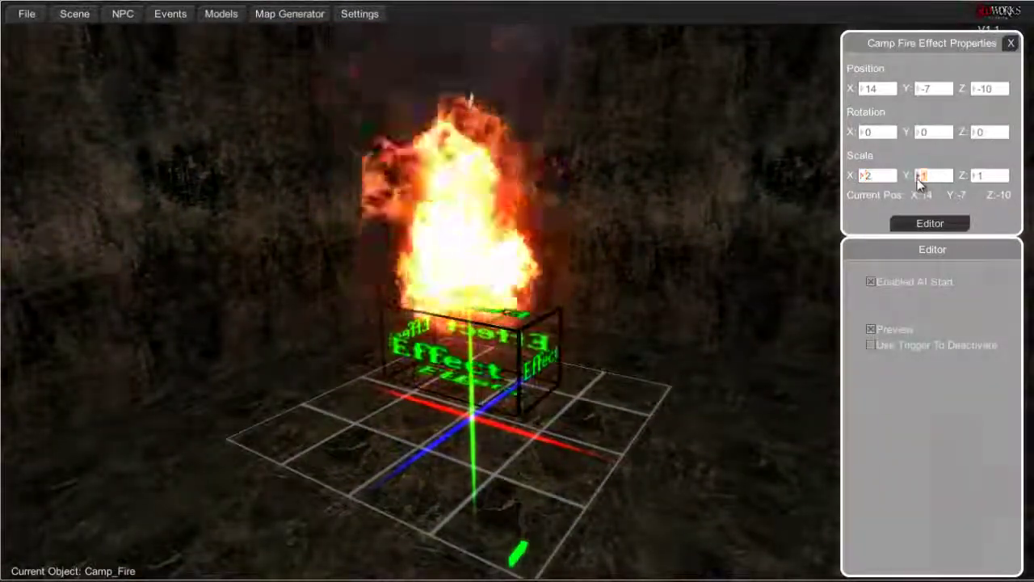
pyautogui.write('2')
pyautogui.moveTo(1004, 180); pyautogui.dragTo(974, 175)
pyautogui.write('2')
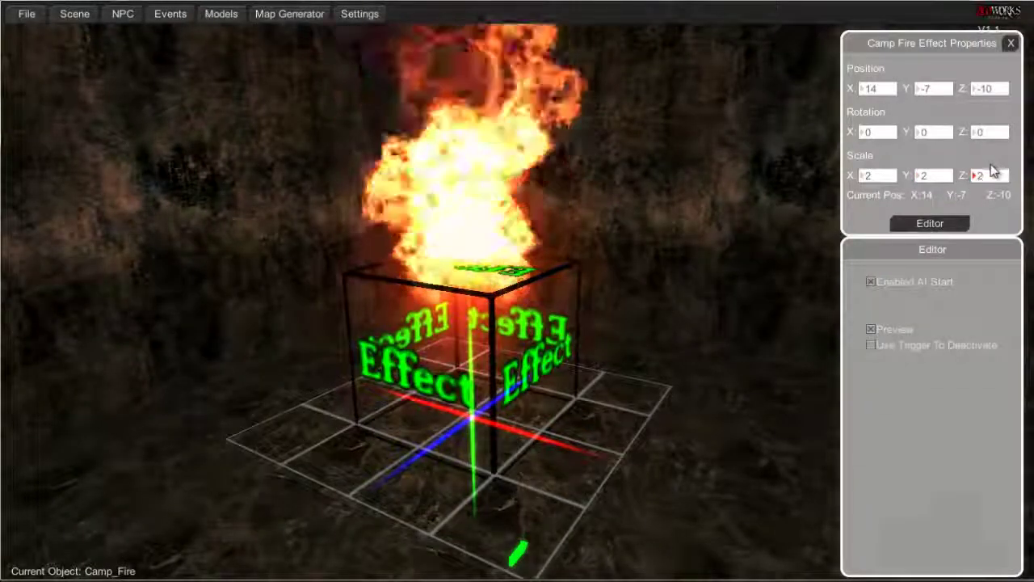
pyautogui.click(878, 328)
pyautogui.click(878, 329)
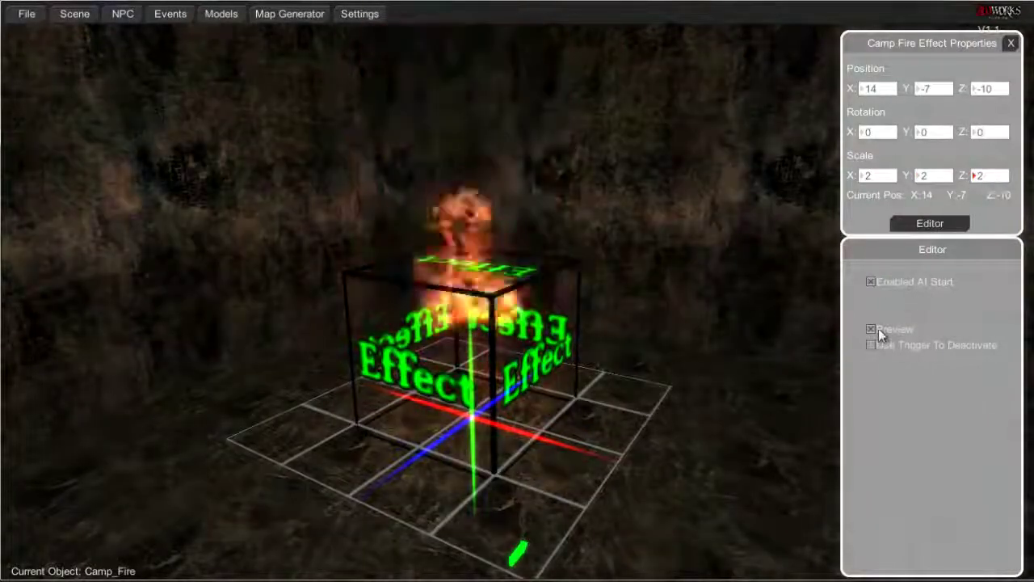
# - Set the Camp Fire effect's X, Y and Z scale back to 1
pyautogui.doubleClick(981, 176)
pyautogui.write('1')
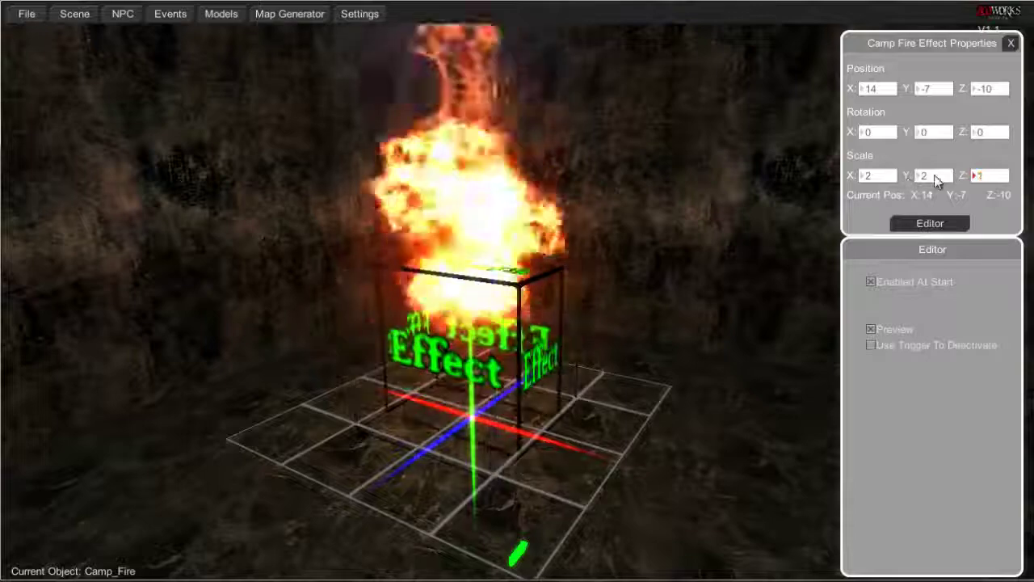
pyautogui.moveTo(935, 175); pyautogui.dragTo(899, 182)
pyautogui.write('1')
pyautogui.doubleClick(868, 176)
pyautogui.write('1')
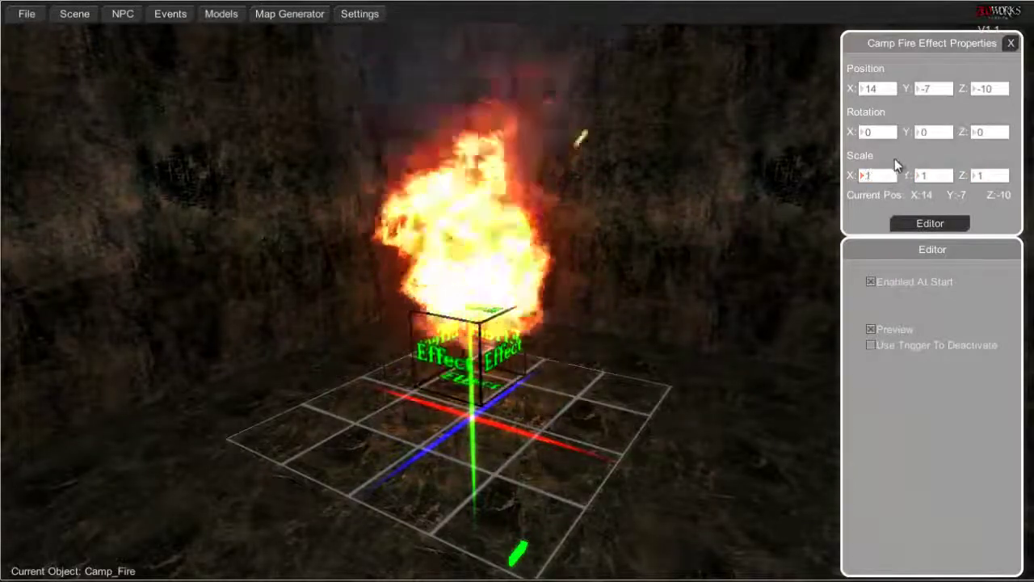
# - Toggle the Camp Fire preview once more and delete the effect from the scene
pyautogui.moveTo(606, 383); pyautogui.dragTo(588, 388, button='right')
pyautogui.scroll(-4, 600, 382)
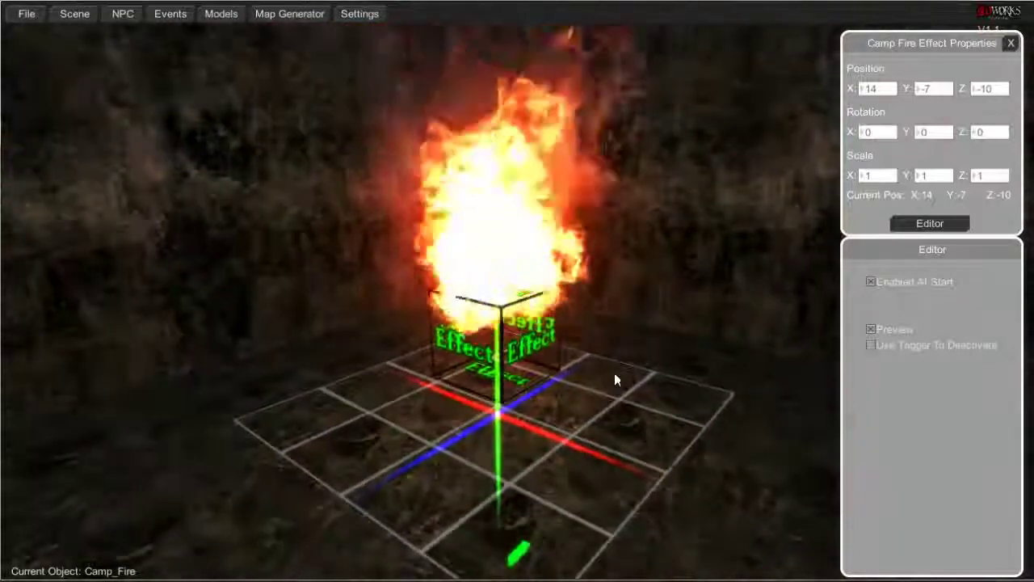
pyautogui.scroll(-3, 570, 373)
pyautogui.click(884, 329)
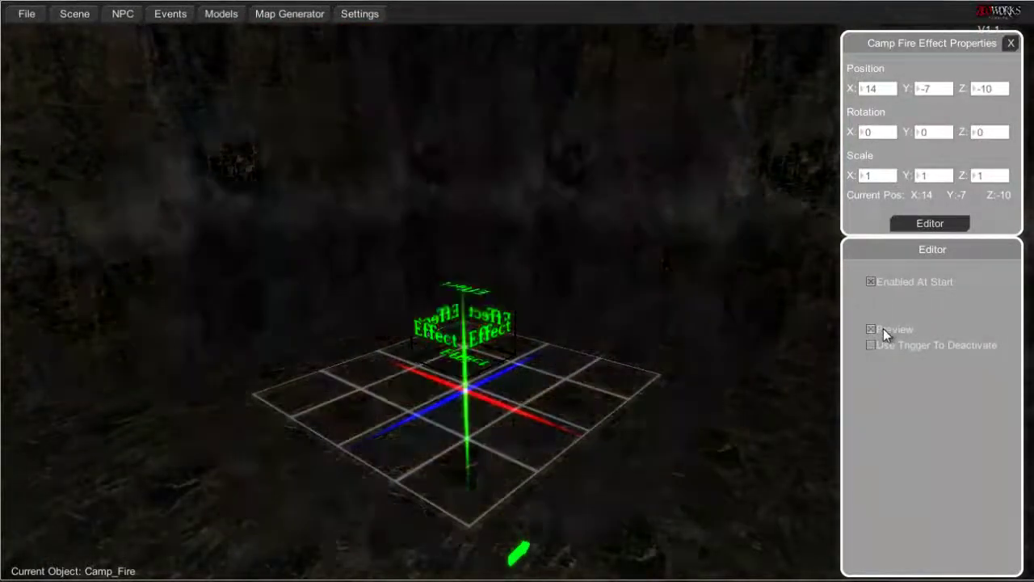
pyautogui.press('Delete')
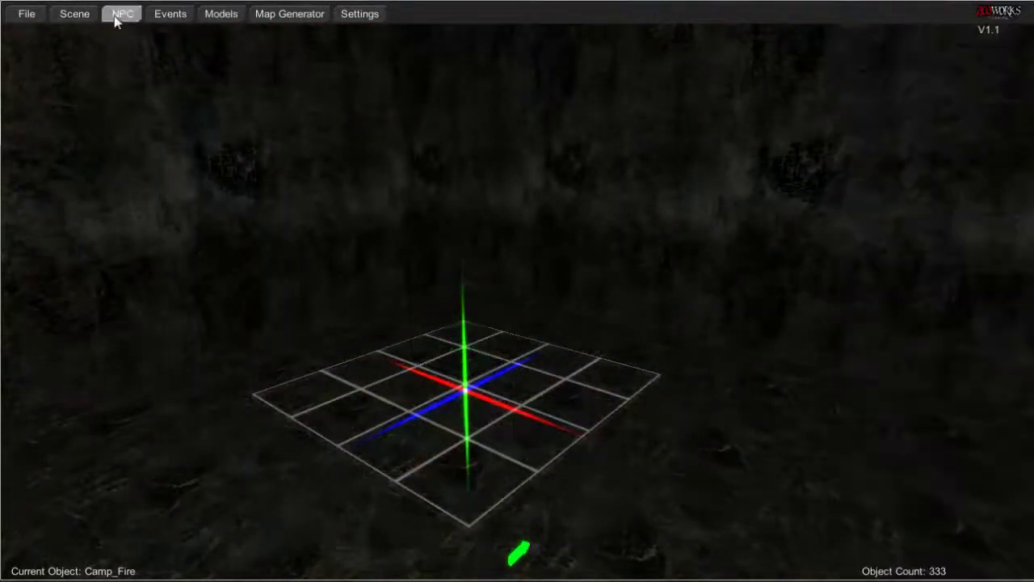
# - Place a Candle effect on the floor at X 14, Y -8, Z -10
pyautogui.click(75, 14)
pyautogui.click(259, 107)
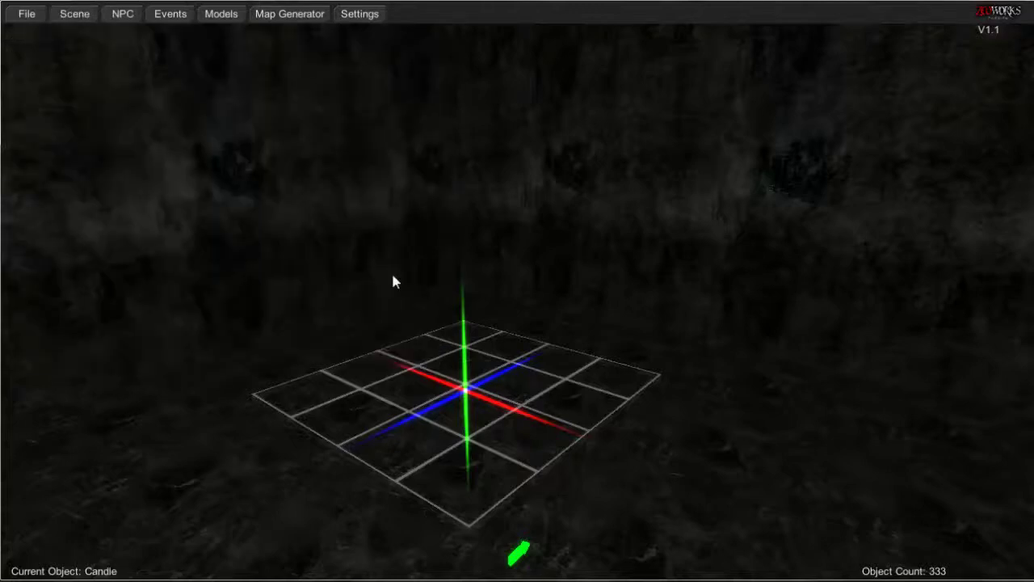
pyautogui.click(486, 395)
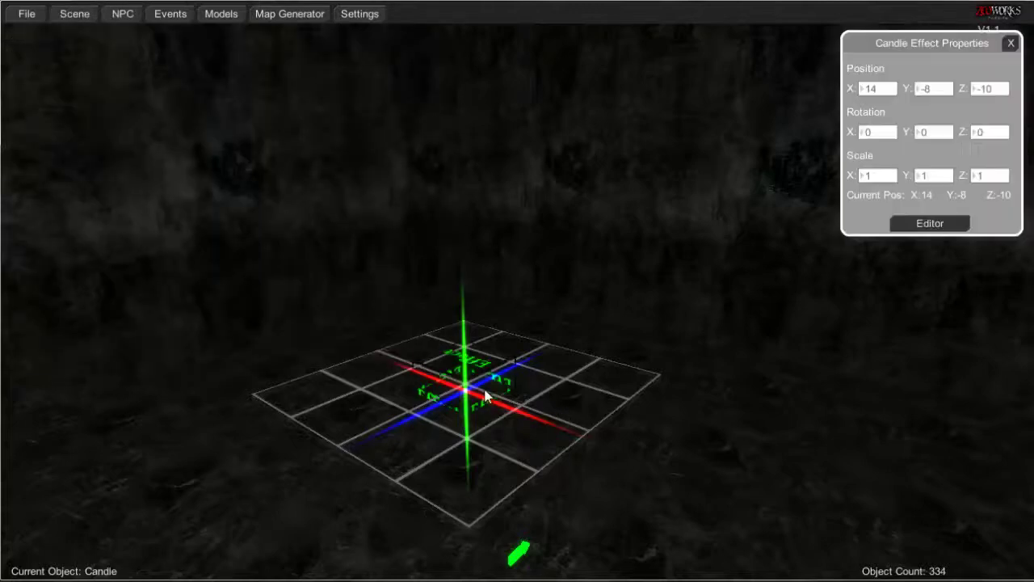
pyautogui.click(282, 445)
# - Turn on the Candle effect's preview, raise it to Y -7.5 and inspect the flame up close
pyautogui.click(929, 222)
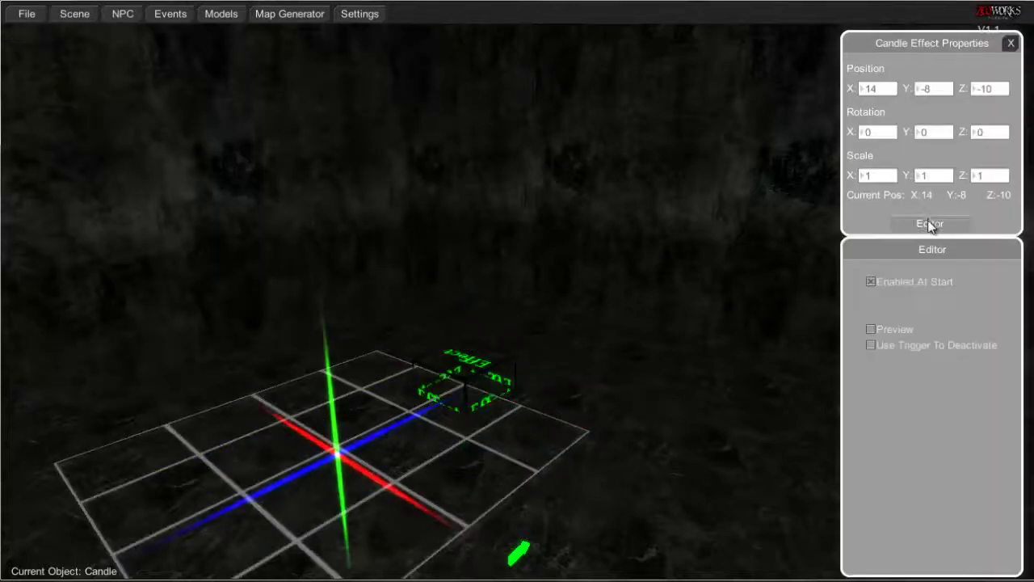
pyautogui.click(871, 330)
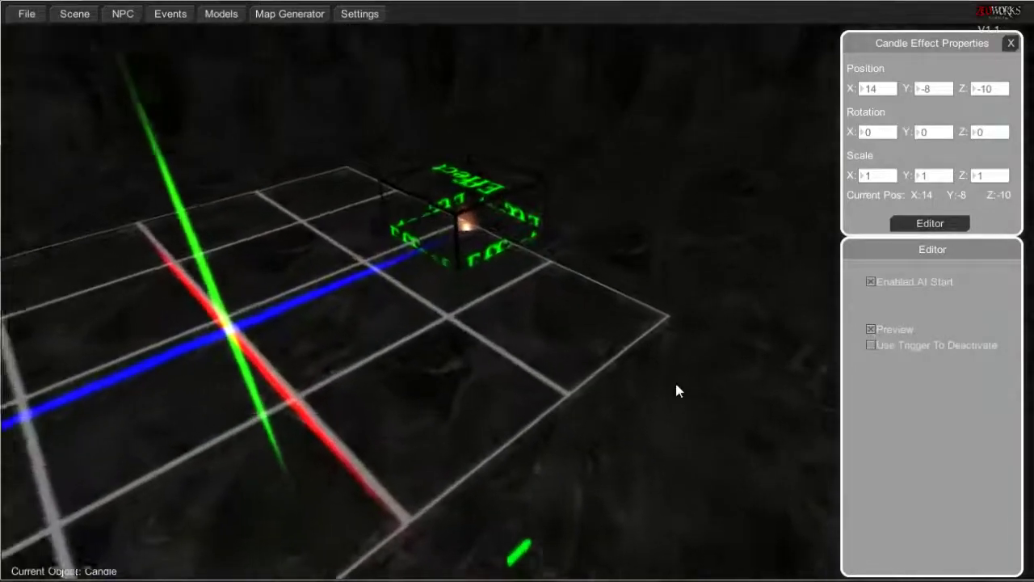
pyautogui.press('w')
pyautogui.moveTo(677, 384)
pyautogui.mouseDown(button='right')
pyautogui.moveTo(665, 379)
pyautogui.moveTo(676, 379)
pyautogui.mouseUp(button='right')
pyautogui.press('pageup')
pyautogui.press('a')
pyautogui.press('w')
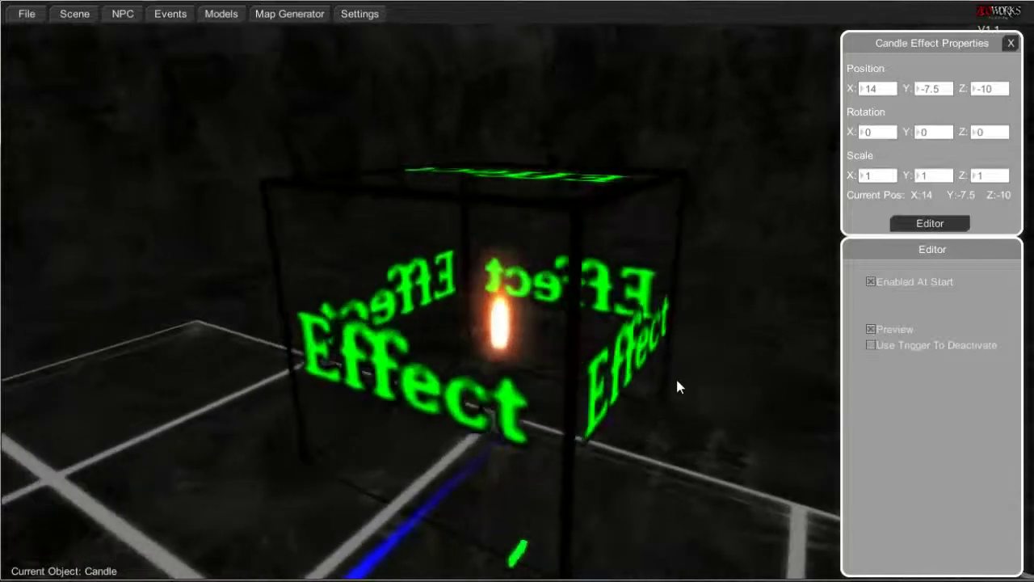
pyautogui.press('d')
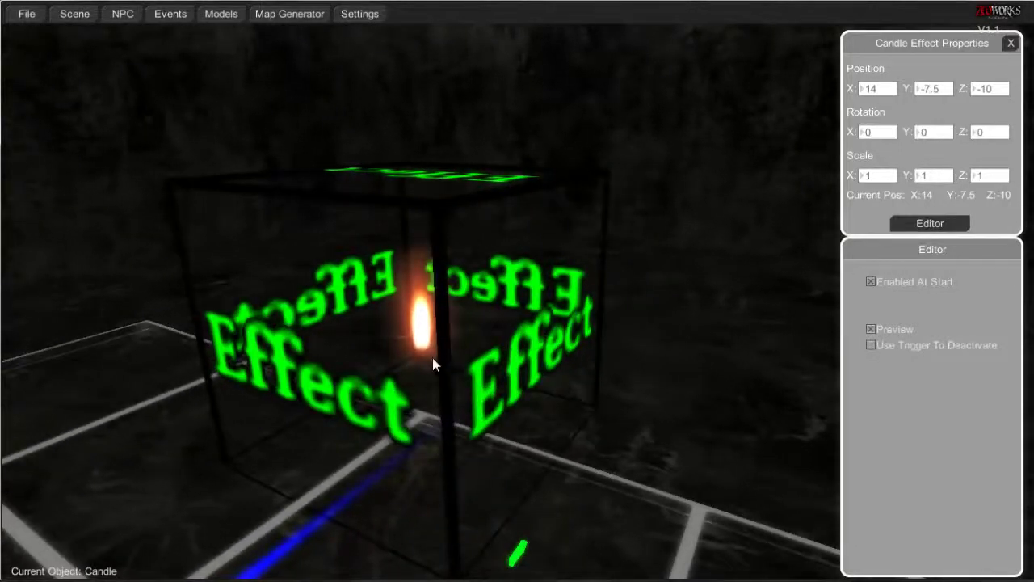
pyautogui.press('a')
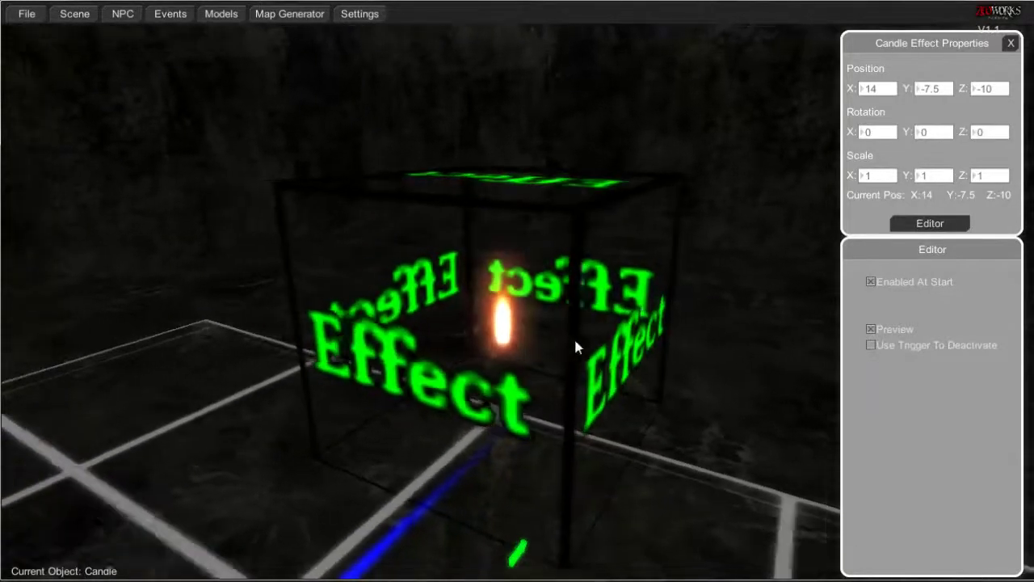
# - Pull back from the Candle effect and delete it from the scene
pyautogui.press('s')
pyautogui.press('d')
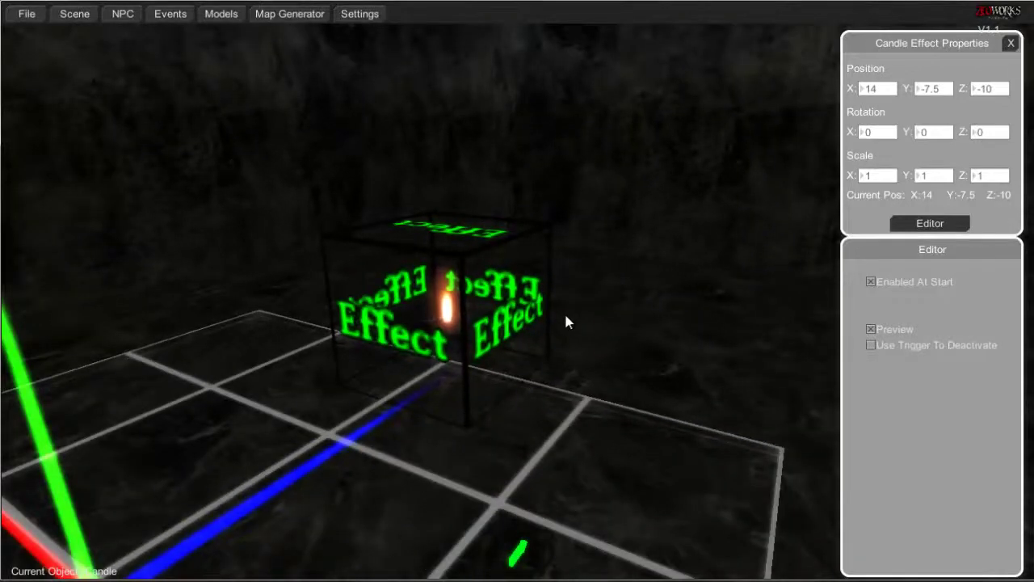
pyautogui.press('s')
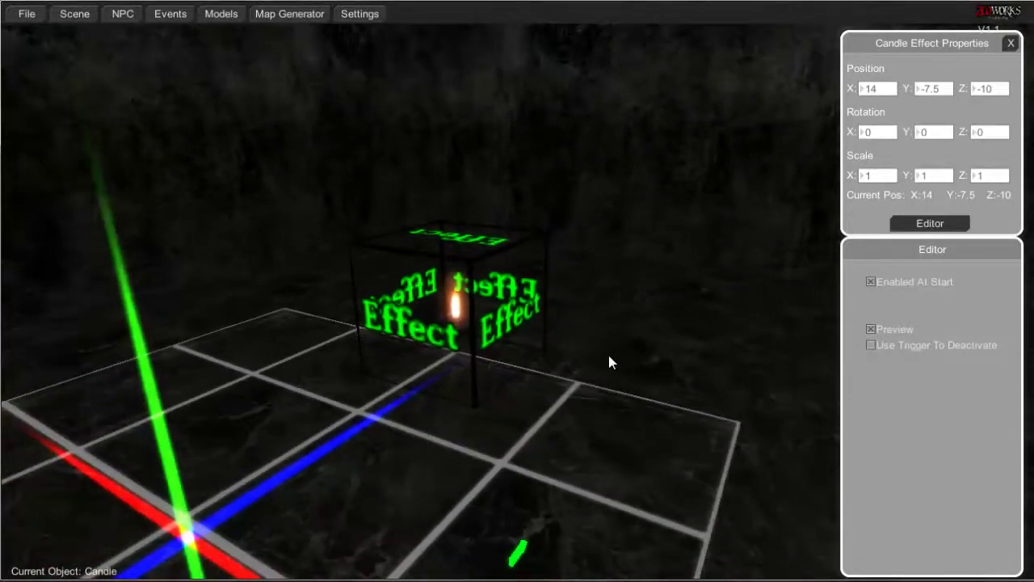
pyautogui.press('Delete')
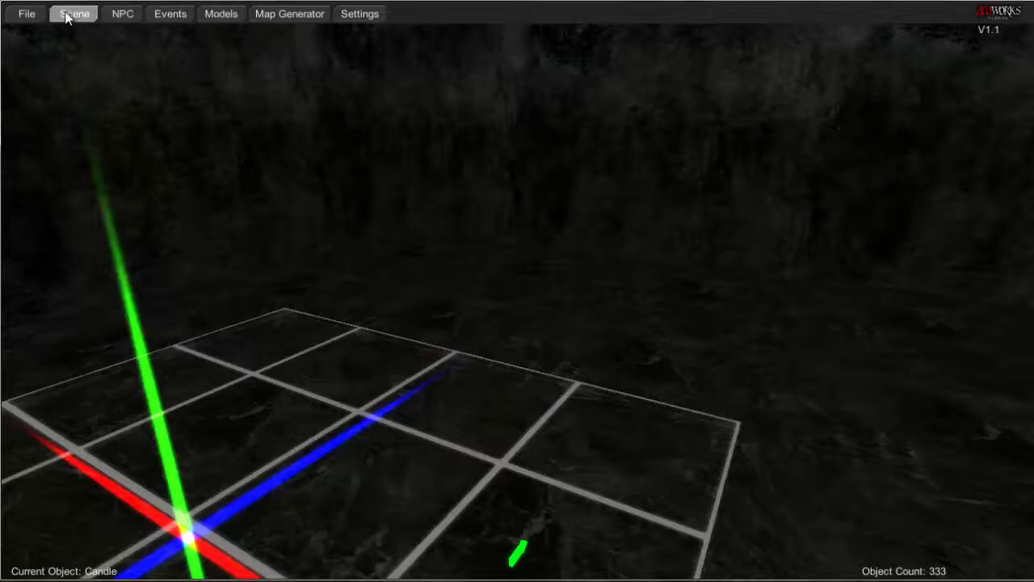
# - Place a Fire effect on the floor at X 14, Y -8, Z -9
pyautogui.click(66, 18)
pyautogui.click(333, 125)
pyautogui.click(509, 331)
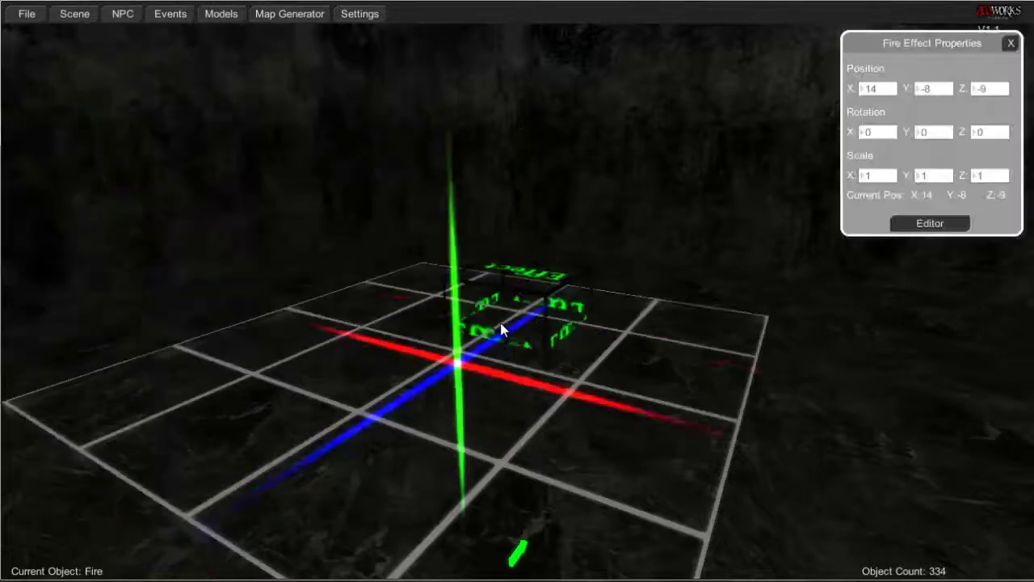
# - Preview the Fire effect's flames and delete the effect from the scene
pyautogui.moveTo(161, 448); pyautogui.dragTo(845, 273, button='right')
pyautogui.click(931, 221)
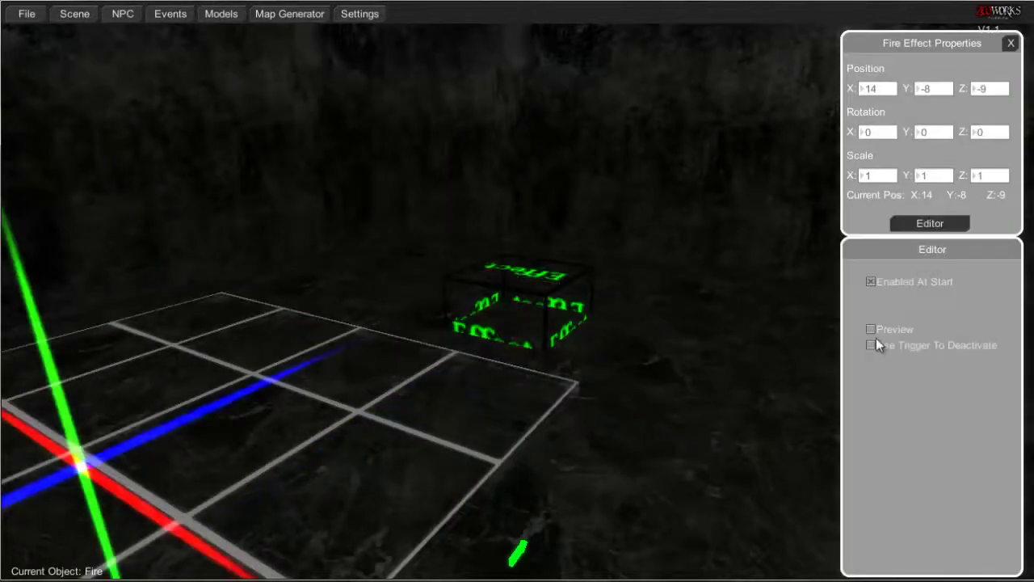
pyautogui.click(873, 329)
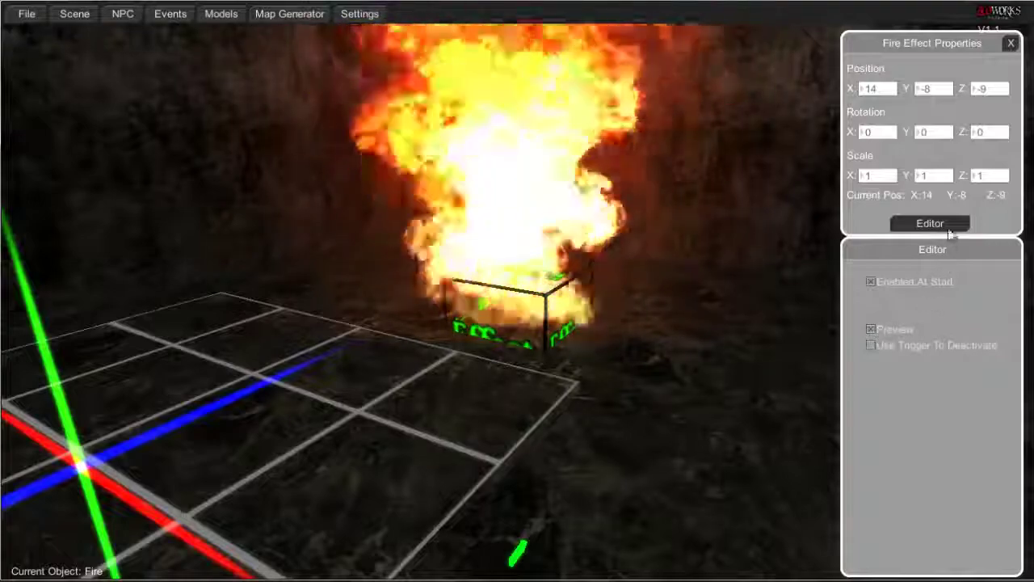
pyautogui.moveTo(524, 412); pyautogui.dragTo(700, 420, button='right')
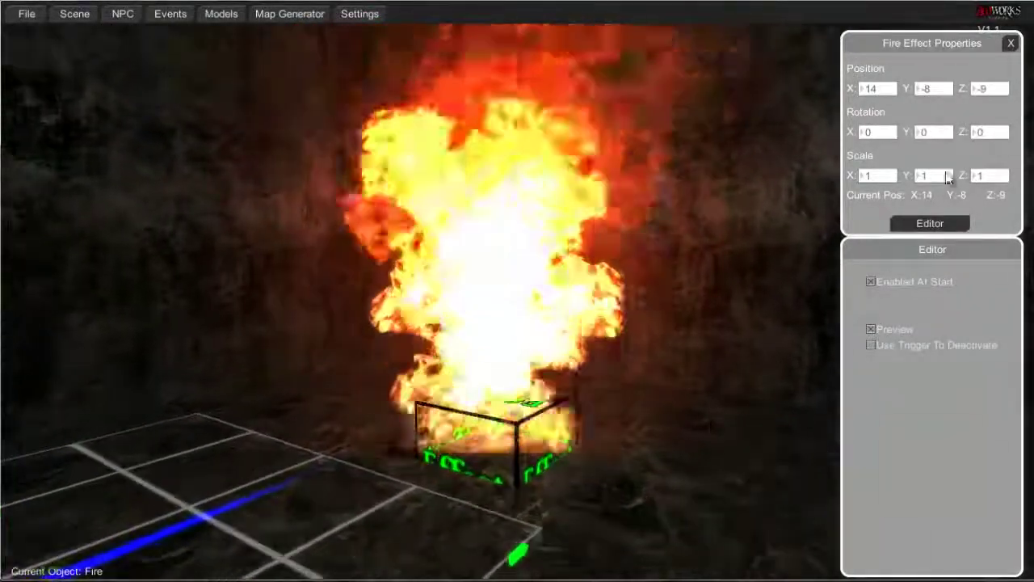
pyautogui.press('Delete')
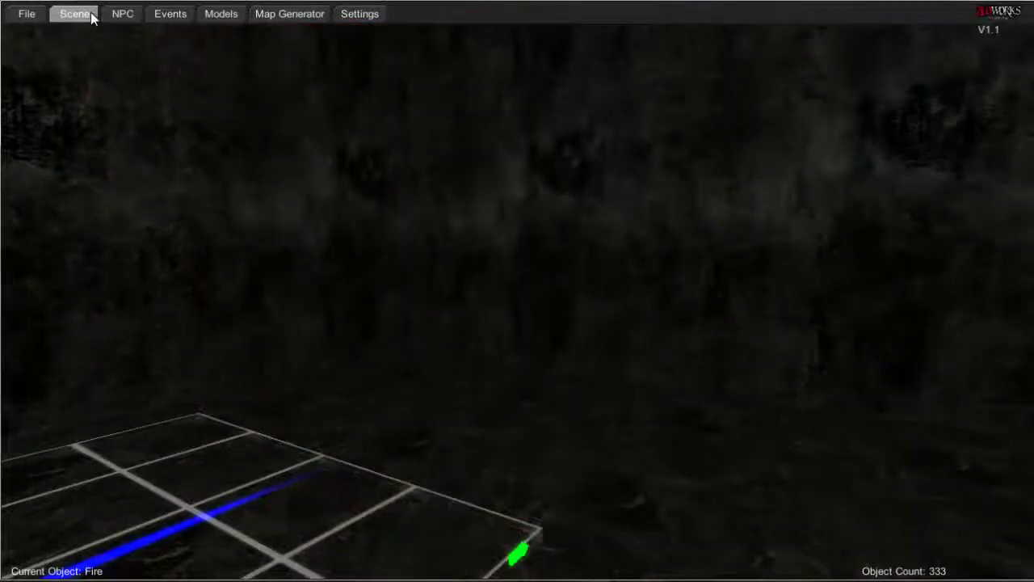
# - Place an Oil Fire effect on the floor at X 14, Y -8, Z -9
pyautogui.click(93, 18)
pyautogui.click(185, 206)
pyautogui.click(461, 443)
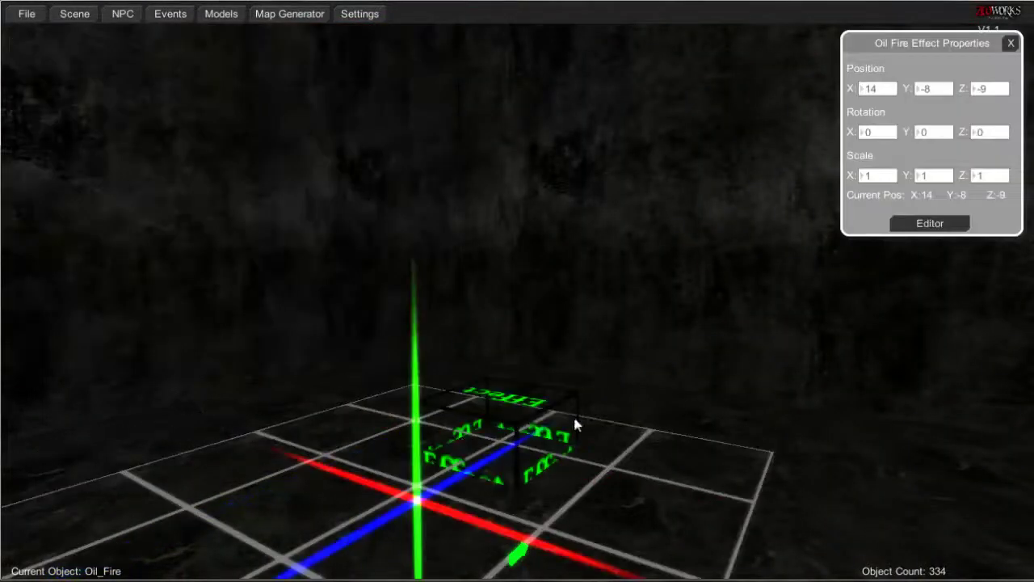
# - Preview the Oil Fire effect, view the whole blaze from further back and delete the effect
pyautogui.click(959, 224)
pyautogui.click(870, 329)
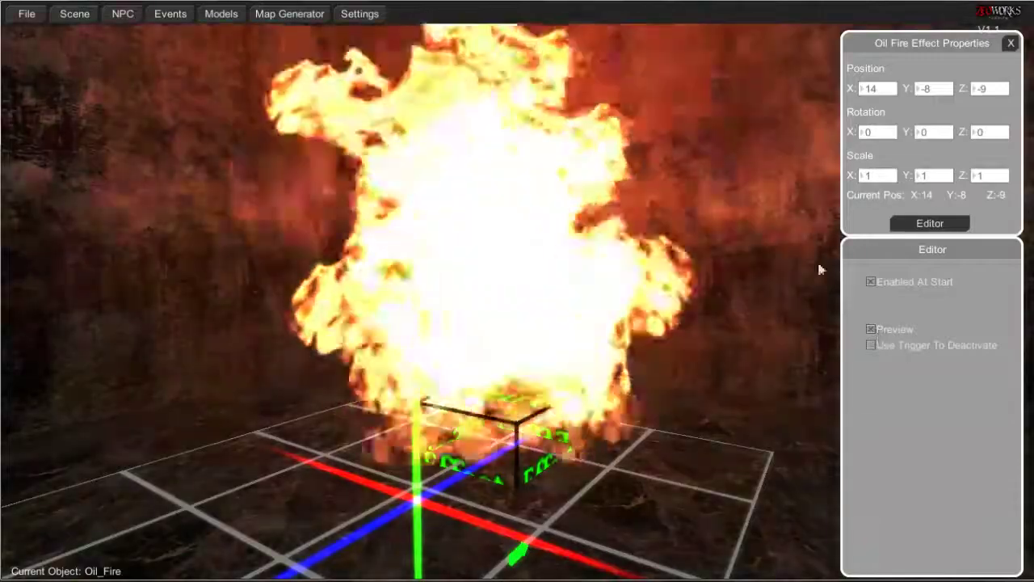
pyautogui.scroll(-4, 700, 406)
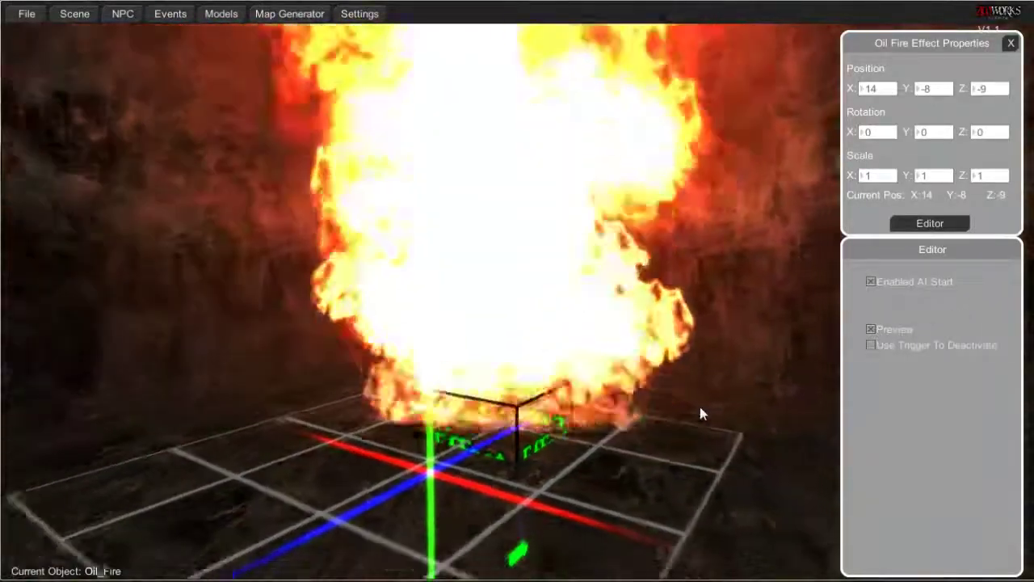
pyautogui.moveTo(689, 401)
pyautogui.mouseDown(button='right')
pyautogui.moveTo(687, 382)
pyautogui.moveTo(685, 403)
pyautogui.moveTo(684, 391)
pyautogui.mouseUp(button='right')
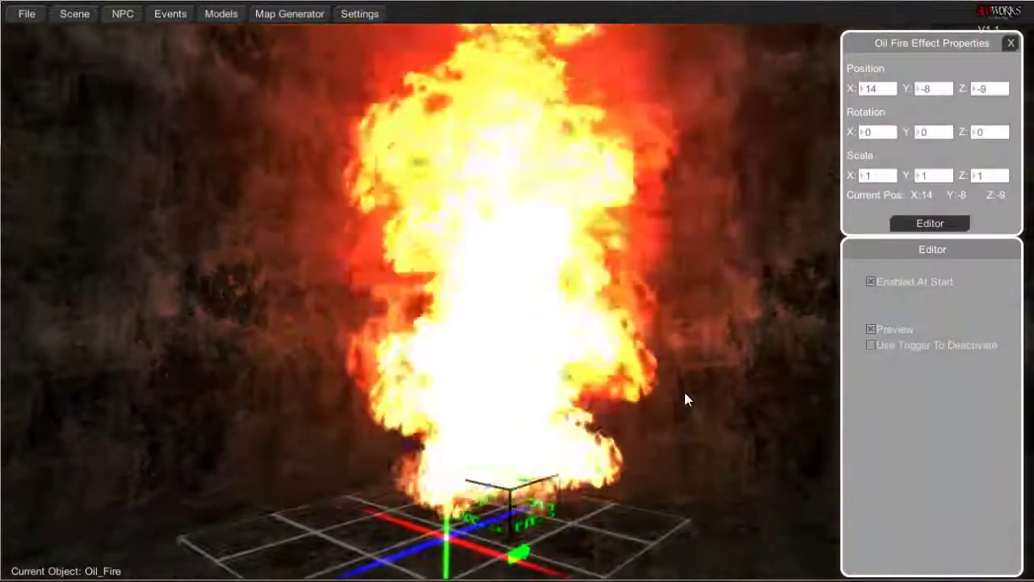
pyautogui.press('Delete')
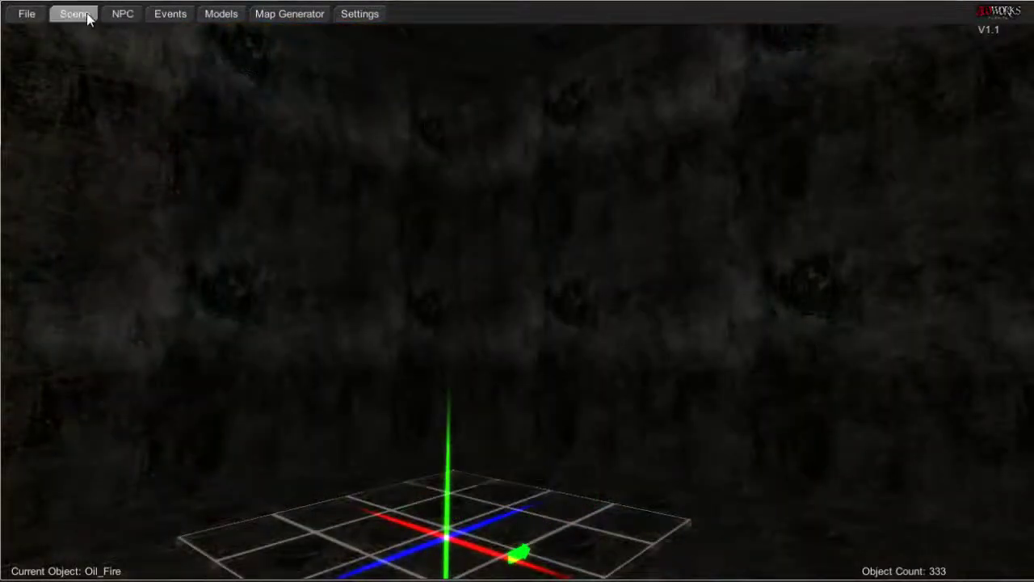
# - Place an Oil Leak effect on the floor at X 15, Y -8, Z -10
pyautogui.click(81, 13)
pyautogui.click(267, 200)
pyautogui.moveTo(518, 372); pyautogui.dragTo(566, 448, button='right')
pyautogui.click(565, 448)
# - Preview the Oil Leak effect's flame jet and delete the effect from the scene
pyautogui.click(929, 223)
pyautogui.click(870, 328)
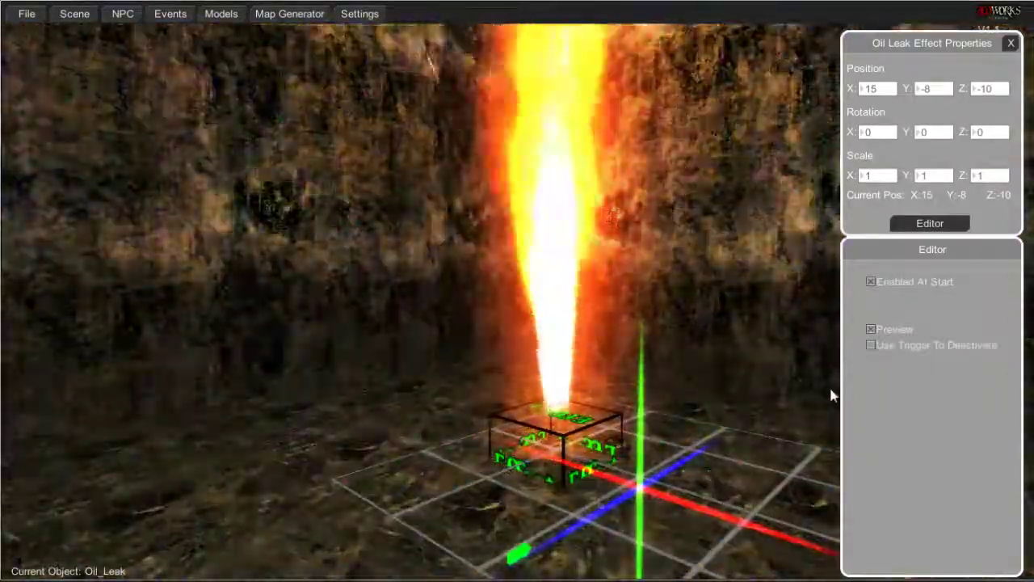
pyautogui.moveTo(831, 386)
pyautogui.mouseDown(button='right')
pyautogui.moveTo(840, 379)
pyautogui.moveTo(818, 386)
pyautogui.mouseUp(button='right')
pyautogui.press('Delete')
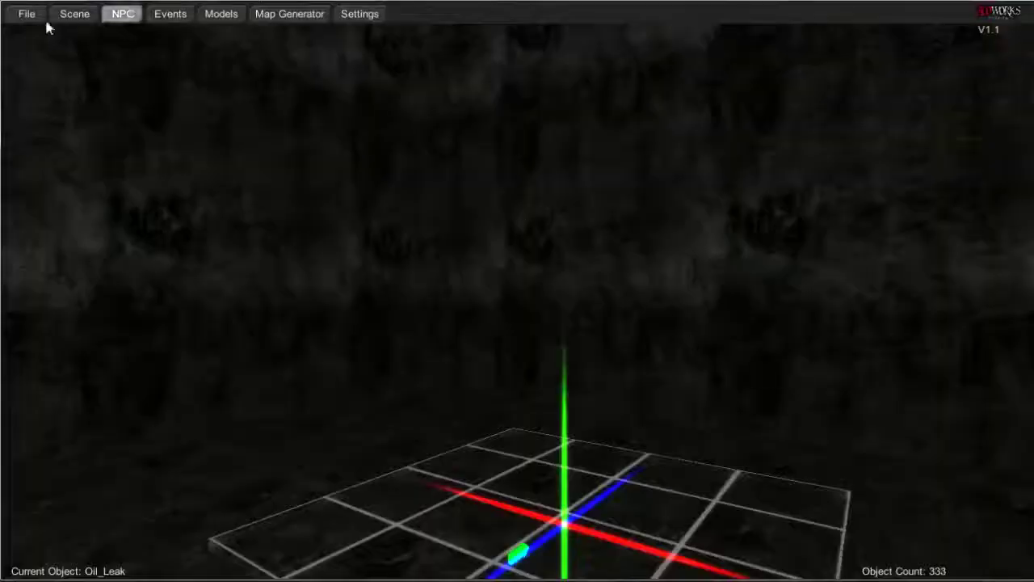
# - Place a Candles effect from the Objects type on the floor at X 14, Y -8, Z -10
pyautogui.click(77, 15)
pyautogui.click(102, 103)
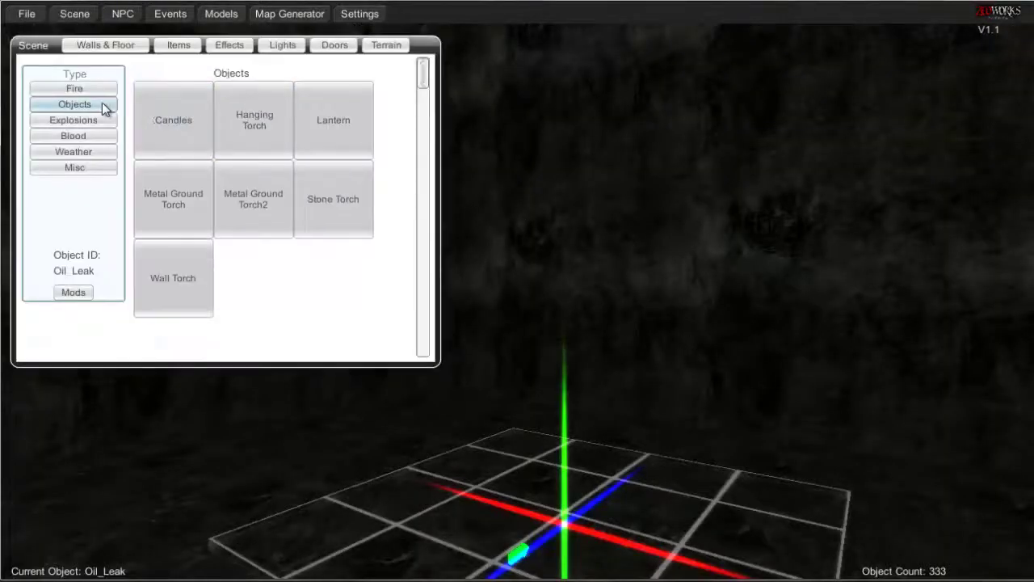
pyautogui.click(176, 121)
pyautogui.click(438, 478)
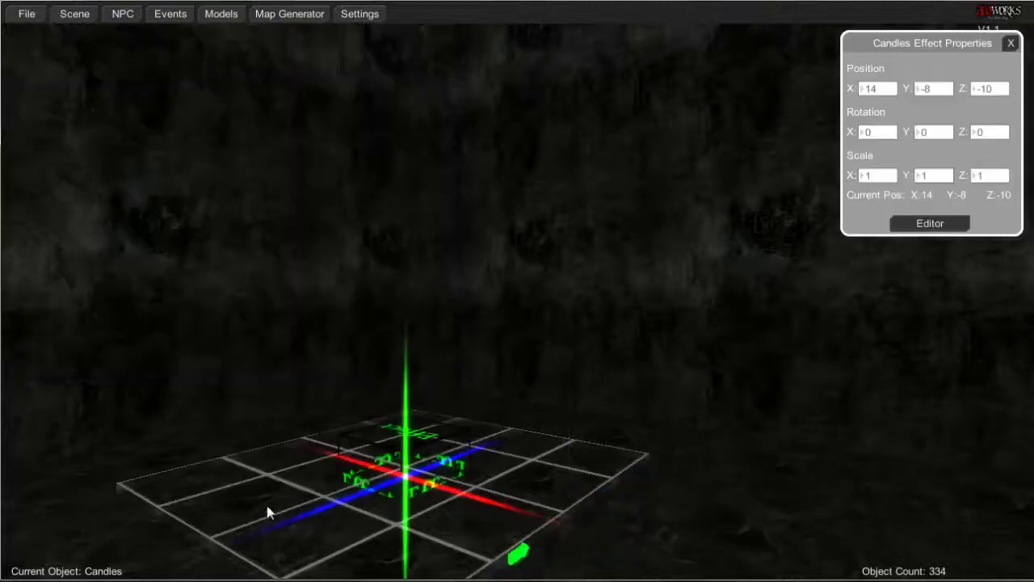
# - Turn on the Candles effect's preview and inspect the three candles up close
pyautogui.click(947, 223)
pyautogui.click(884, 331)
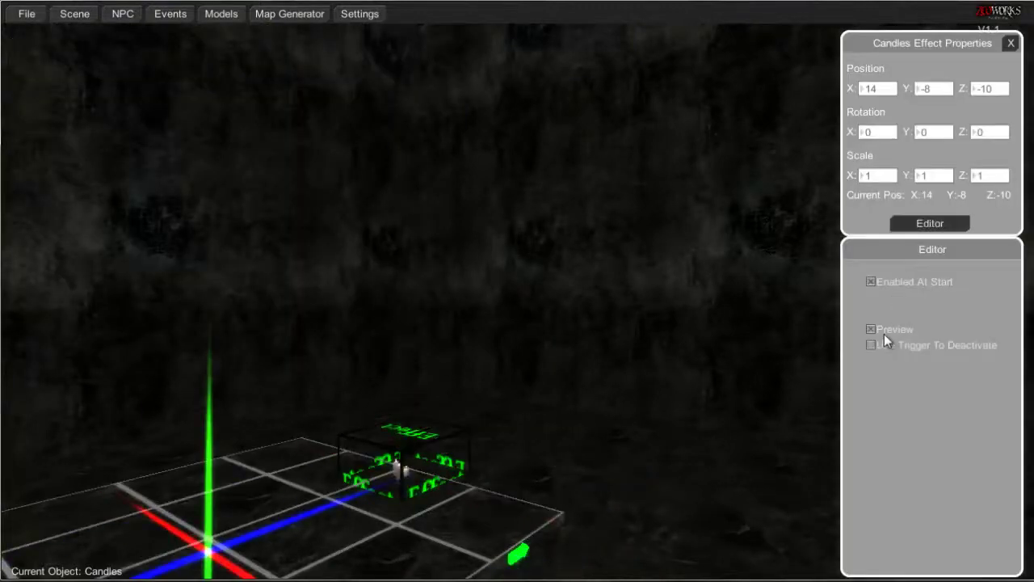
pyautogui.moveTo(658, 332); pyautogui.dragTo(604, 345, button='right')
pyautogui.press('w')
pyautogui.press('w')
pyautogui.press('s')
pyautogui.press('w')
# - Rotate the Candles effect around its Y axis to -330
pyautogui.press('q')
pyautogui.press('q')
pyautogui.press('q')
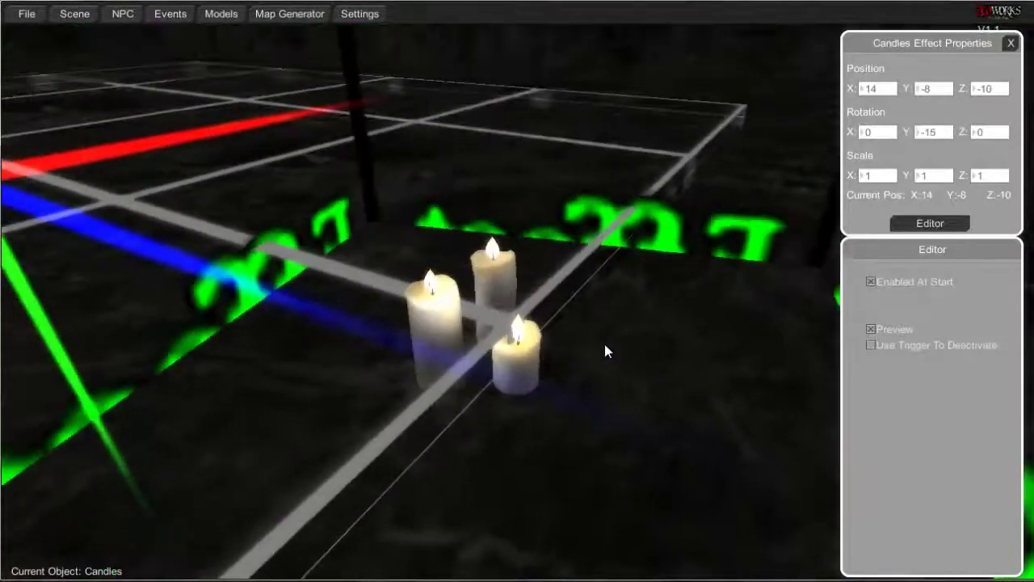
pyautogui.press('q')
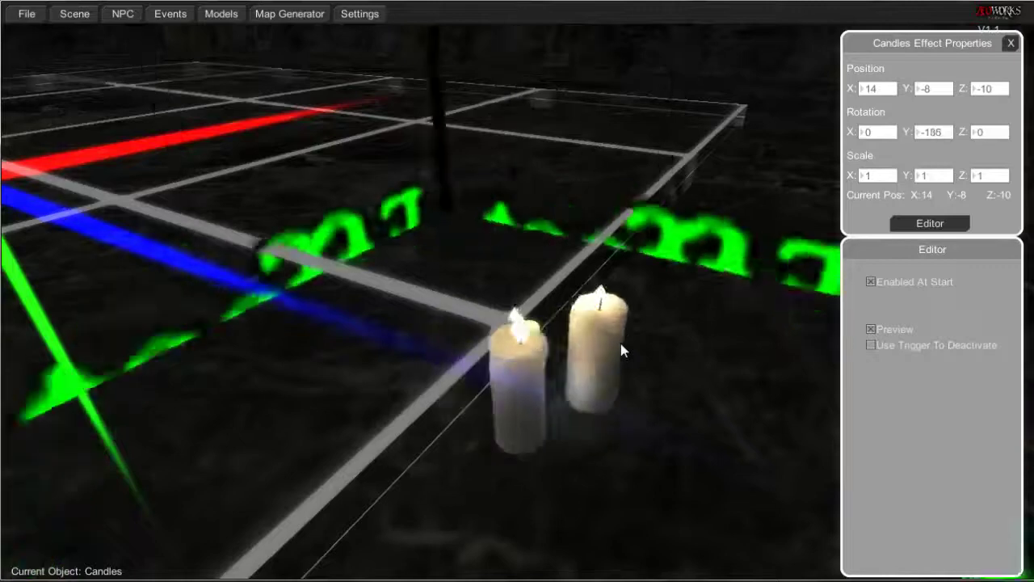
pyautogui.scroll(-6, 620, 344)
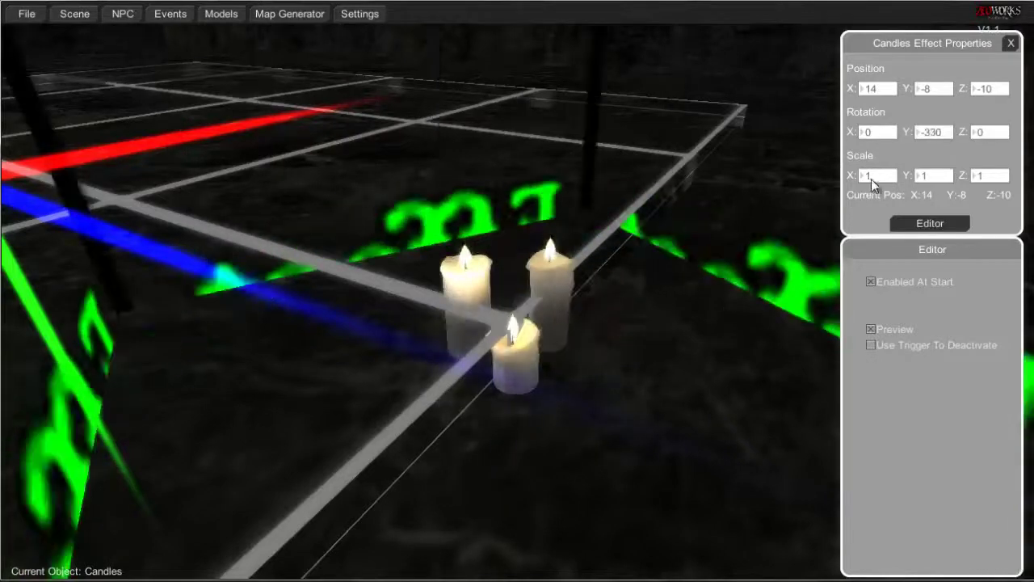
# - Set the Candles effect's X, Y and Z scale to 2
pyautogui.click(864, 176)
pyautogui.write('2')
pyautogui.press('Tab')
pyautogui.press('Tab')
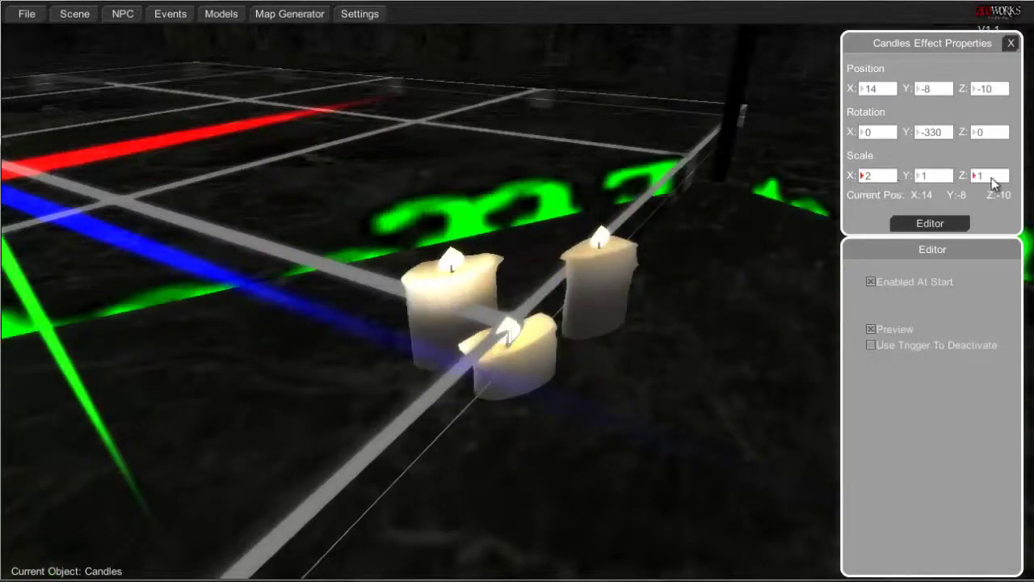
pyautogui.write('2')
pyautogui.click(945, 177)
pyautogui.write('2')
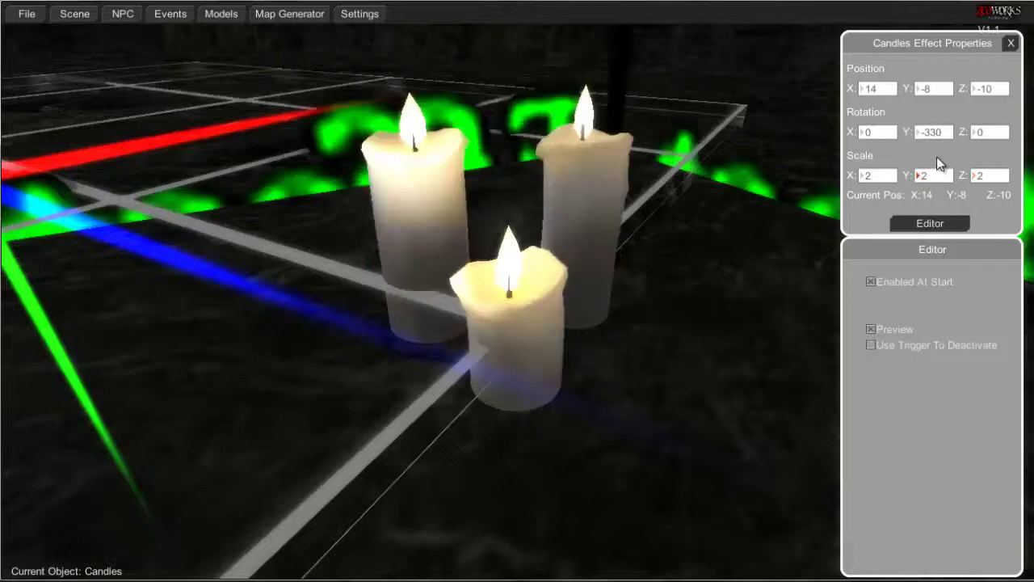
# - Move the Candles effect up and down, leave it at Y -7.5 and delete it from the scene
pyautogui.write('s')
pyautogui.moveTo(617, 331); pyautogui.dragTo(614, 327, button='right')
pyautogui.press('w')
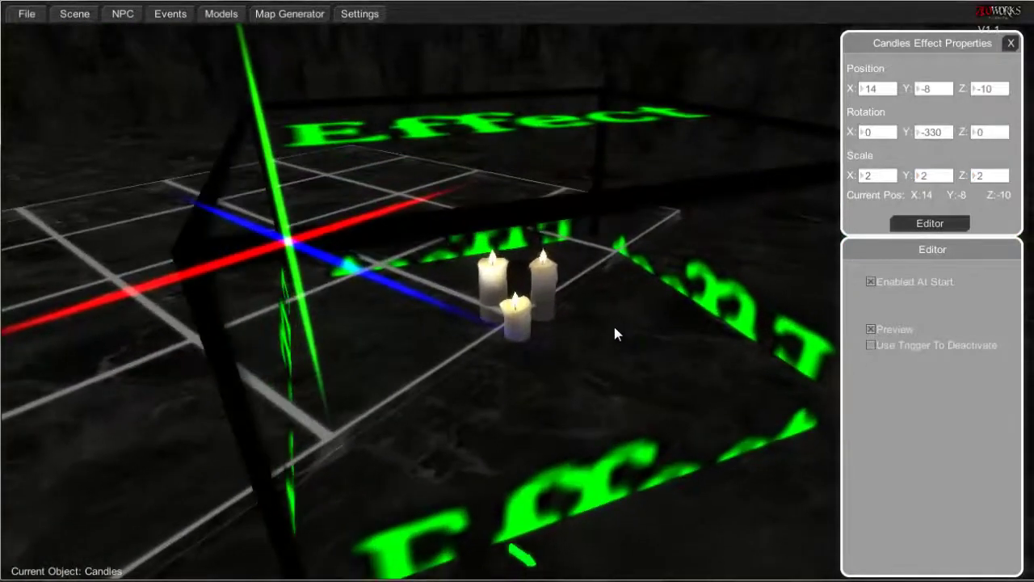
pyautogui.press('pageup')
pyautogui.press('pagedown')
pyautogui.press('pageup')
pyautogui.press('pageup')
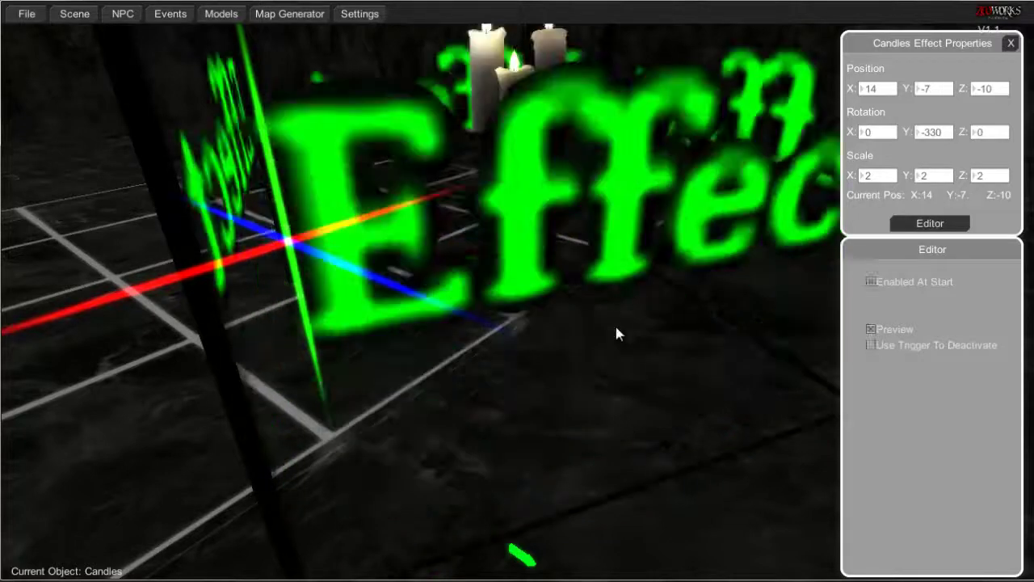
pyautogui.press('pagedown')
pyautogui.press('pagedown')
pyautogui.press('pageup')
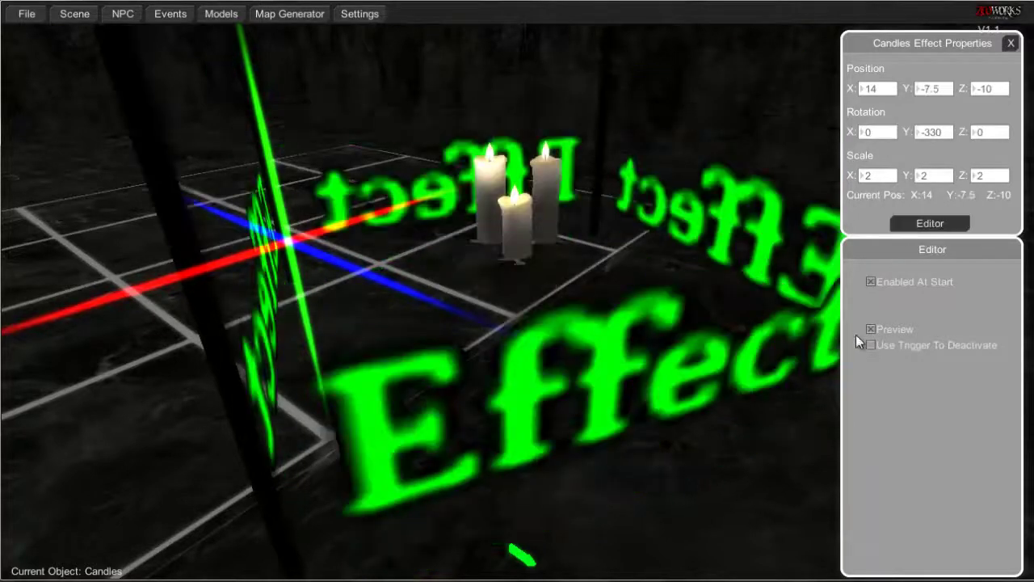
pyautogui.press('Delete')
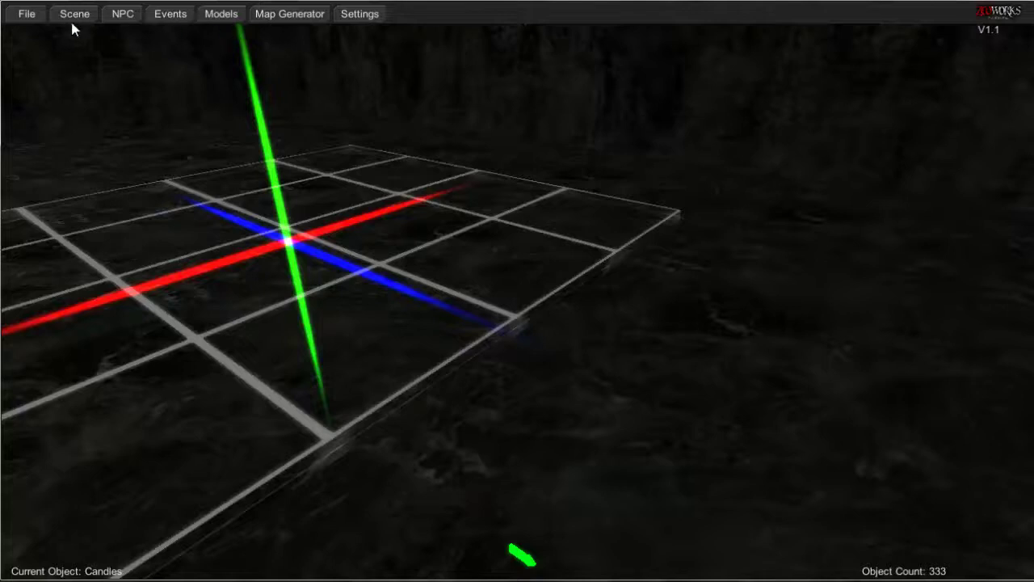
# - Place a Hanging Torch effect on the floor at X 14, Y -8, Z -10
pyautogui.click(74, 17)
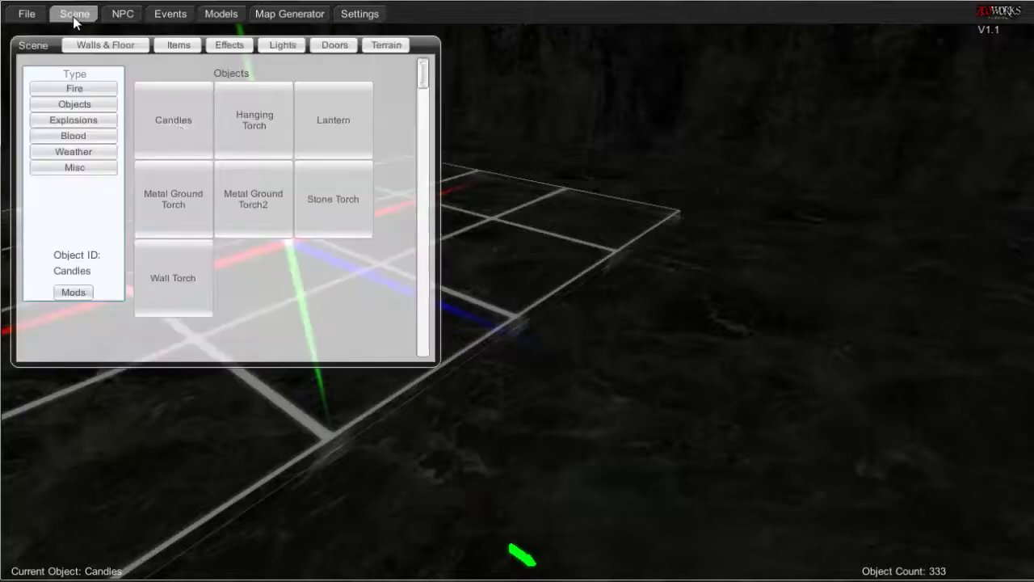
pyautogui.click(271, 134)
pyautogui.click(604, 307)
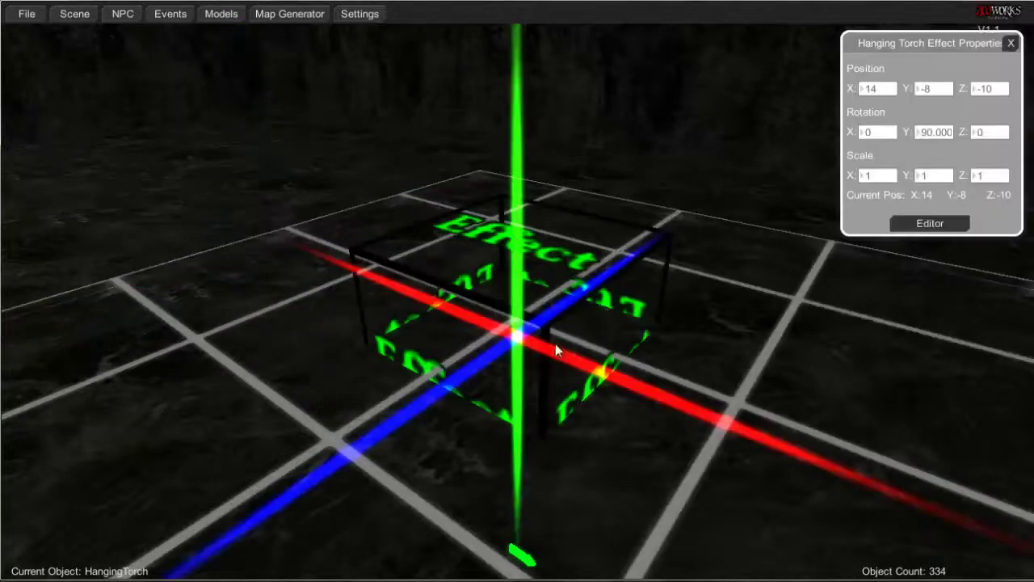
# - Turn on the Hanging Torch effect's preview
pyautogui.click(913, 226)
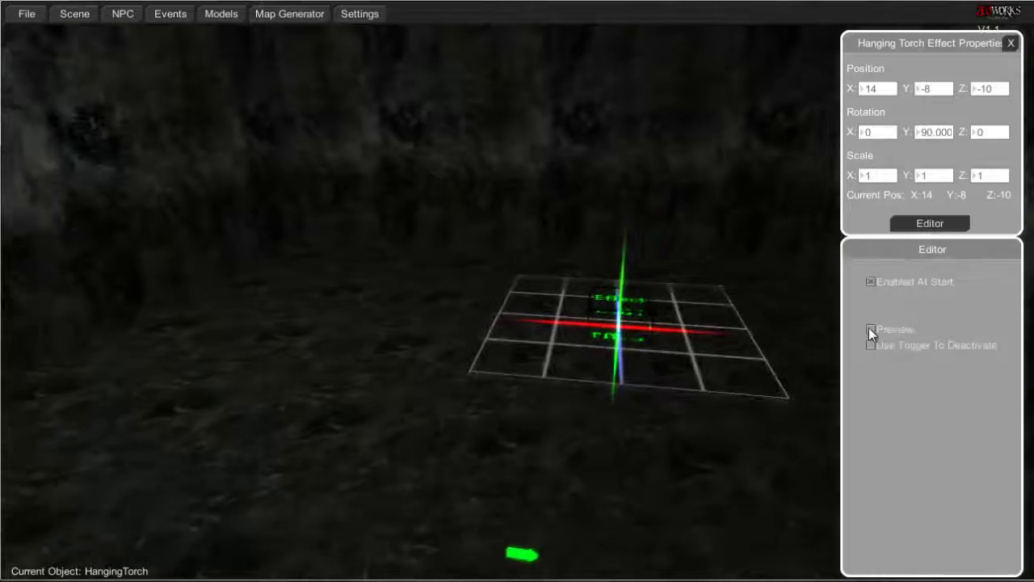
pyautogui.click(870, 331)
pyautogui.press('d')
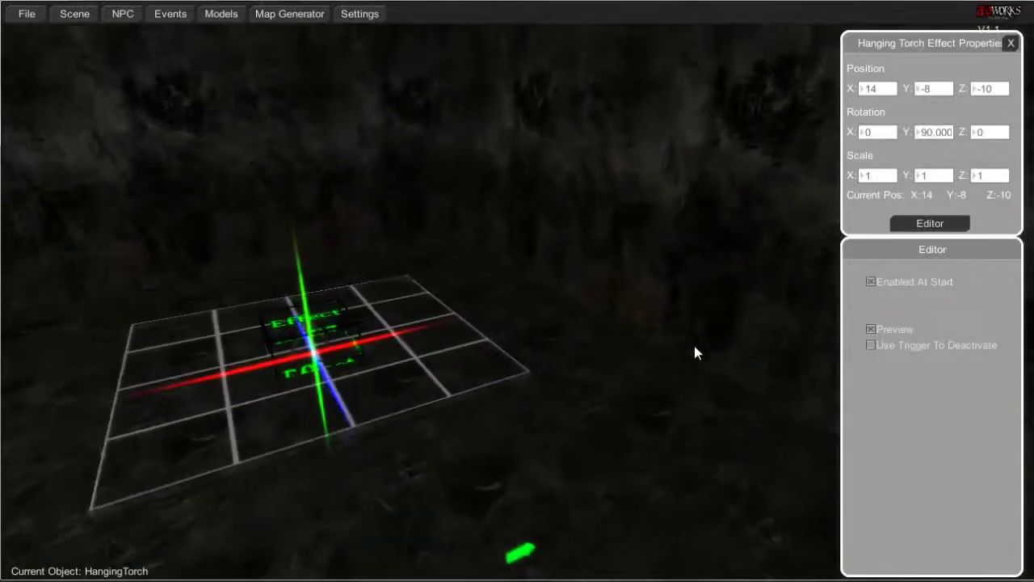
pyautogui.click(694, 347)
# - Raise the Hanging Torch effect to Y -6 and inspect its burning bowl up close
pyautogui.moveTo(515, 329); pyautogui.dragTo(487, 327, button='right')
pyautogui.press('pageup')
pyautogui.press('pageup')
pyautogui.press('pageup')
pyautogui.press('pageup')
pyautogui.press('w')
pyautogui.press('w')
pyautogui.press('a')
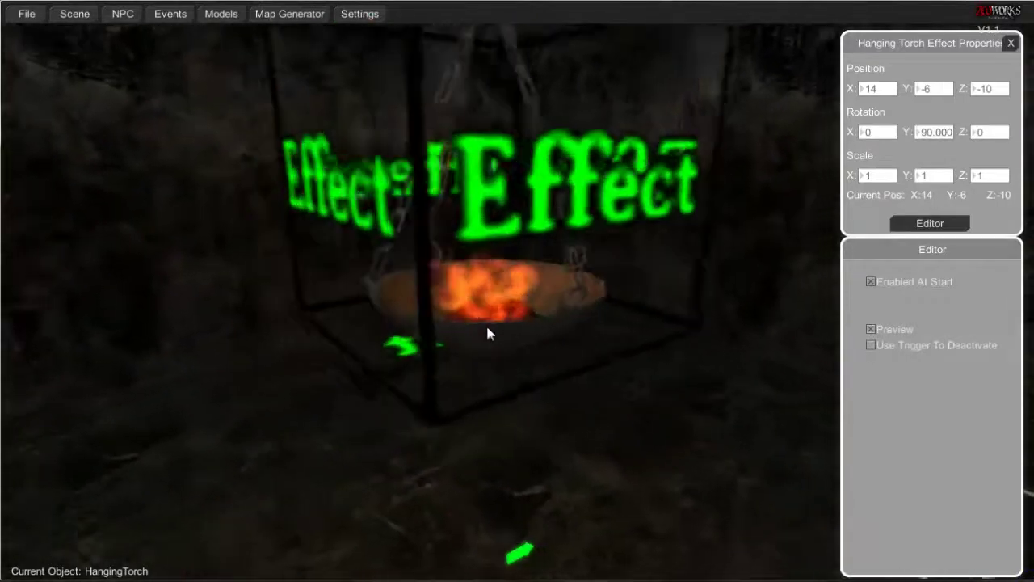
pyautogui.press('s')
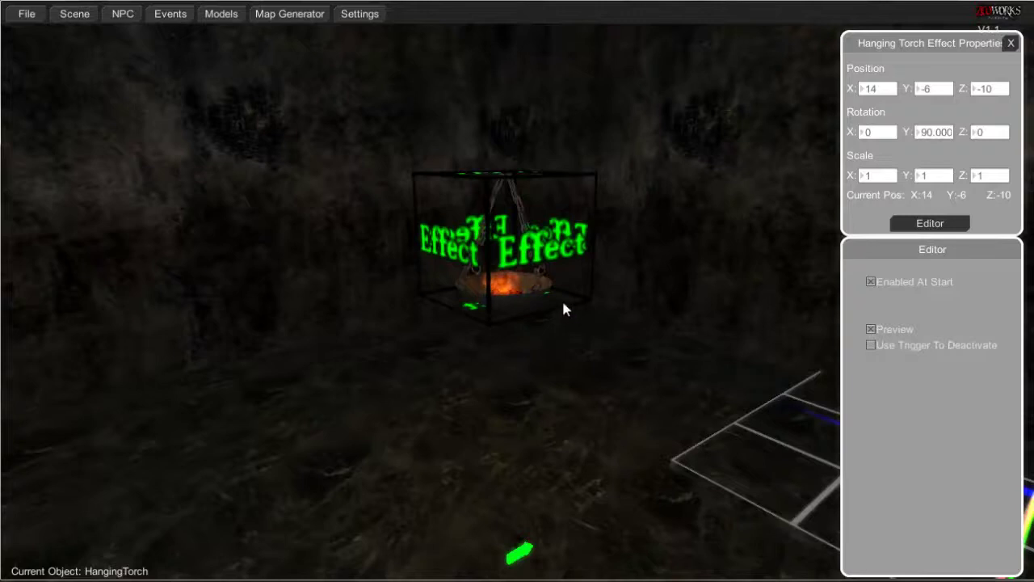
# - Set the Hanging Torch effect's X, Y and Z scale to 2
pyautogui.click(881, 176)
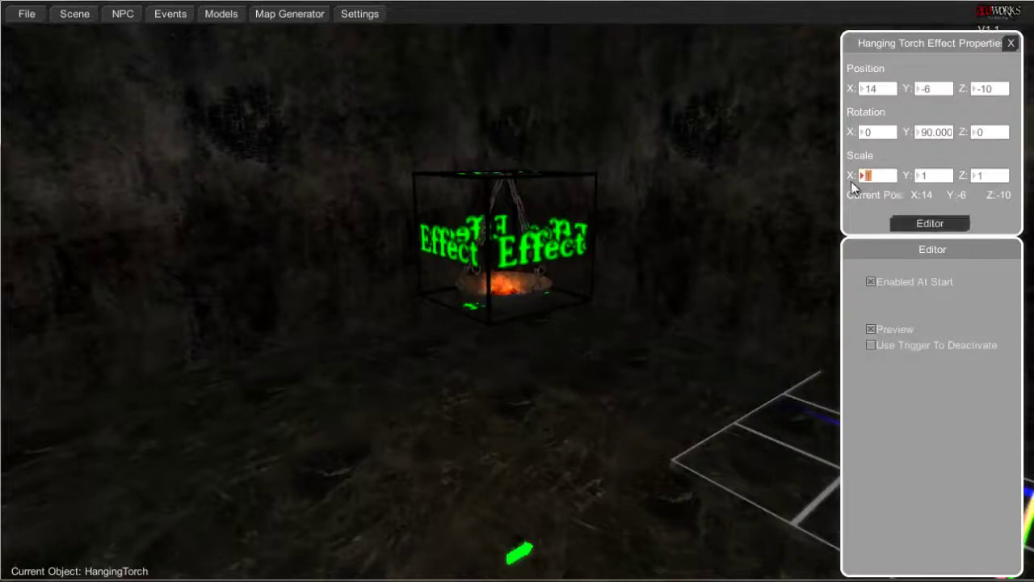
pyautogui.write('2')
pyautogui.click(922, 176)
pyautogui.write('2')
pyautogui.click(977, 175)
pyautogui.write('2')
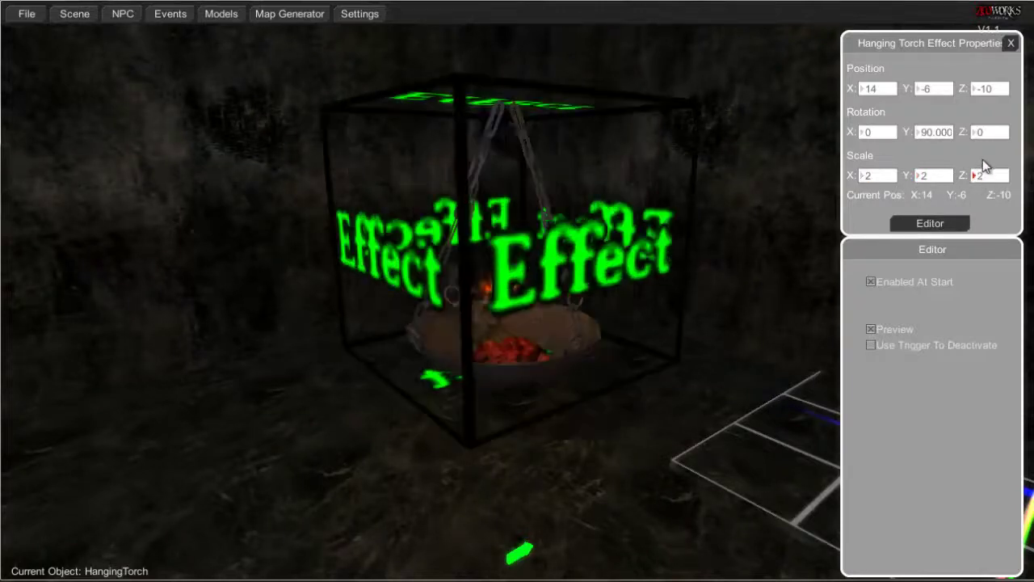
# - Inspect the enlarged Hanging Torch effect from both sides and delete it from the map
pyautogui.press('a')
pyautogui.moveTo(646, 328)
pyautogui.mouseDown(button='right')
pyautogui.moveTo(671, 329)
pyautogui.moveTo(644, 328)
pyautogui.mouseUp(button='right')
pyautogui.press('d')
pyautogui.press('Delete')
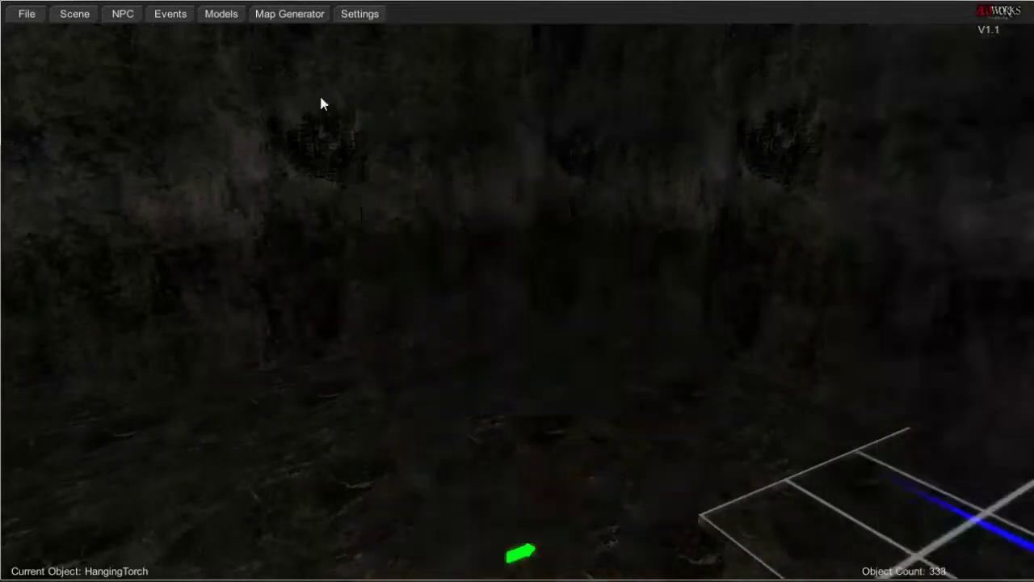
# - Place a Lantern effect at X 14, Y -6, Z -10 and turn on its preview
pyautogui.click(73, 15)
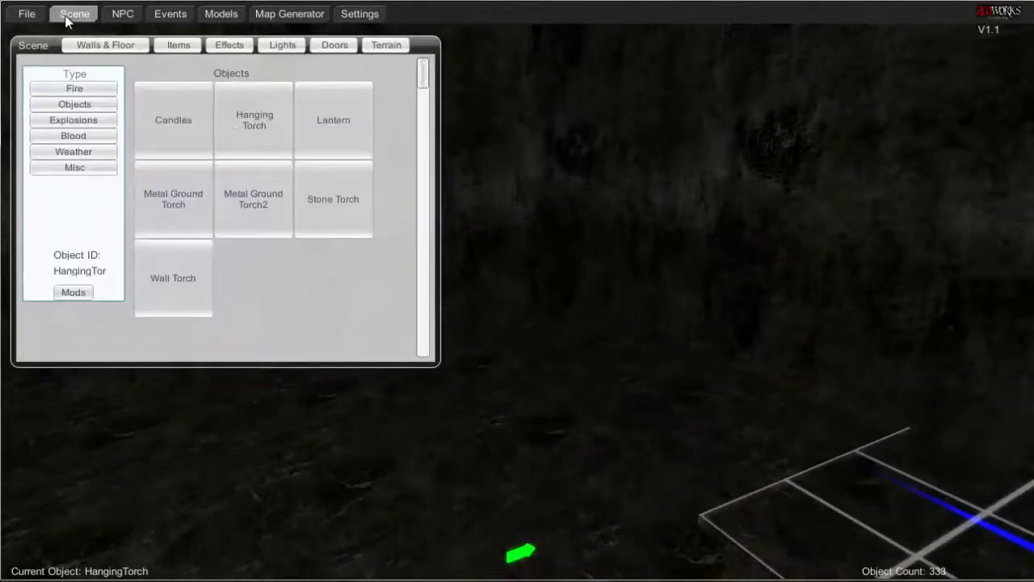
pyautogui.click(340, 127)
pyautogui.click(531, 454)
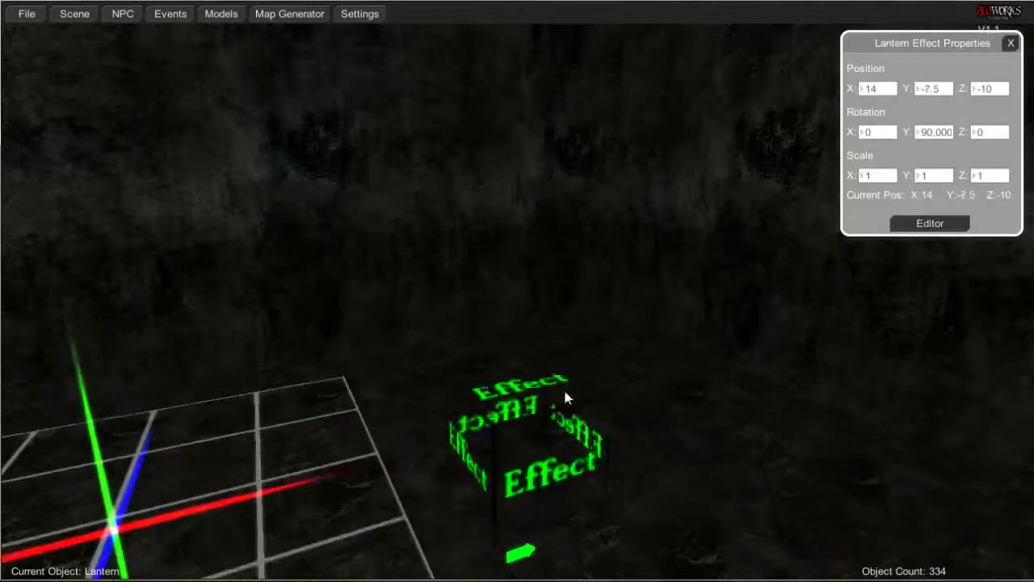
pyautogui.click(922, 228)
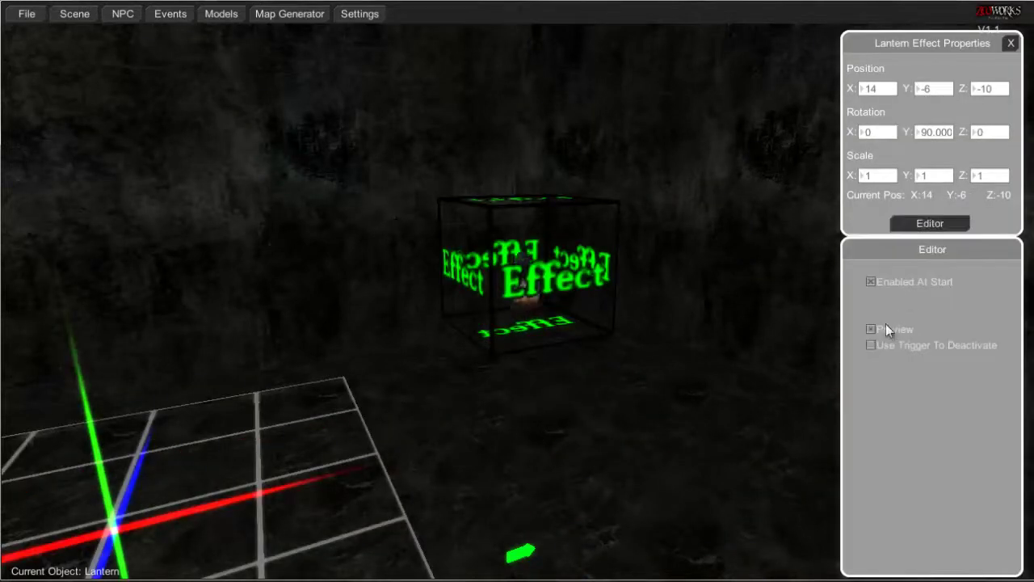
# - Examine the lit Lantern effect up close and delete it from the map
pyautogui.press('w')
pyautogui.moveTo(711, 329)
pyautogui.mouseDown(button='right')
pyautogui.moveTo(729, 331)
pyautogui.moveTo(714, 348)
pyautogui.mouseUp(button='right')
pyautogui.scroll(4, 729, 338)
pyautogui.scroll(-8, 727, 337)
pyautogui.press('s')
pyautogui.press('Delete')
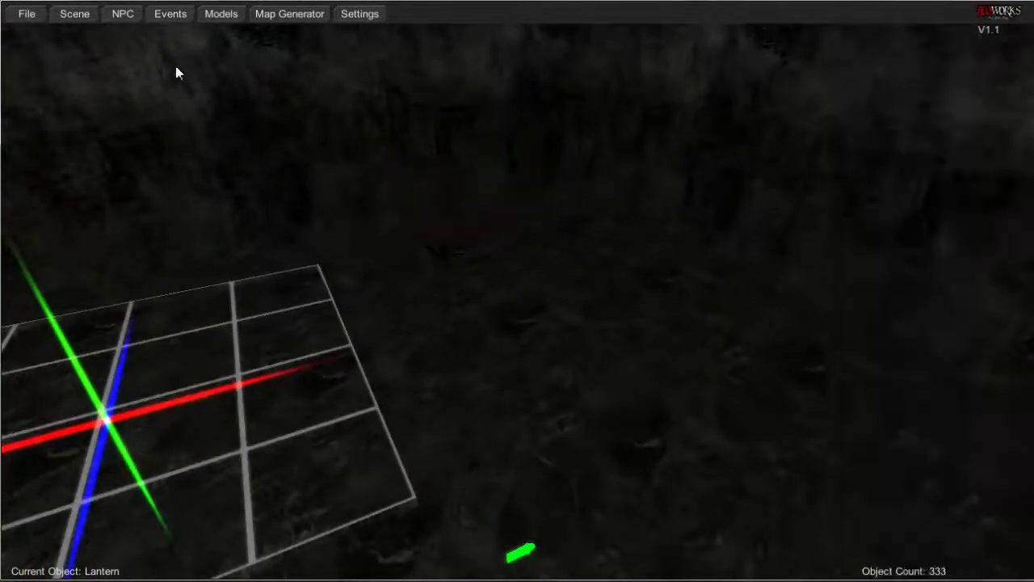
# - Place an Explosion effect from the explosions category on the dark room's floor at X 13, Y -8, Z -9
pyautogui.click(86, 23)
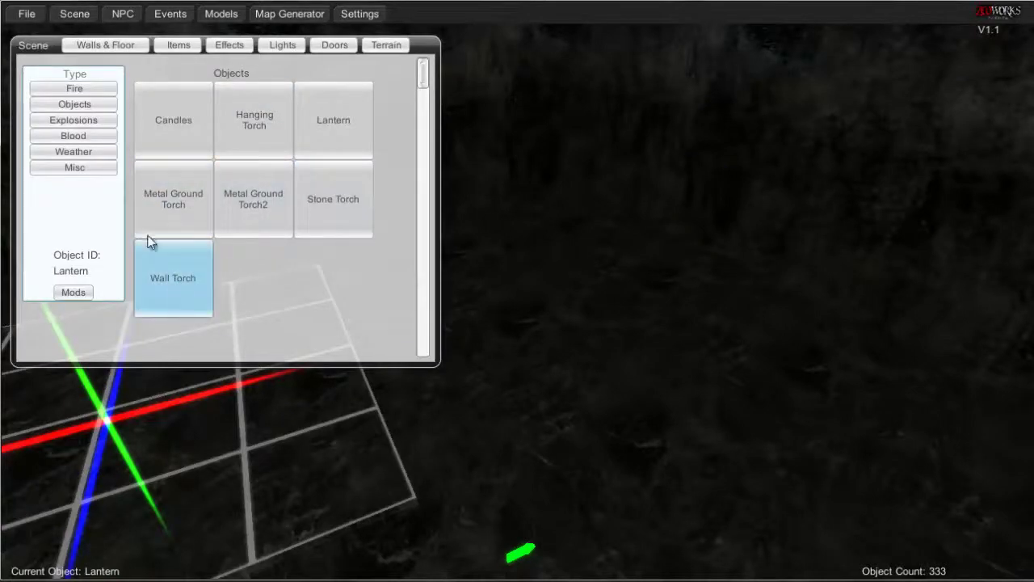
pyautogui.click(103, 123)
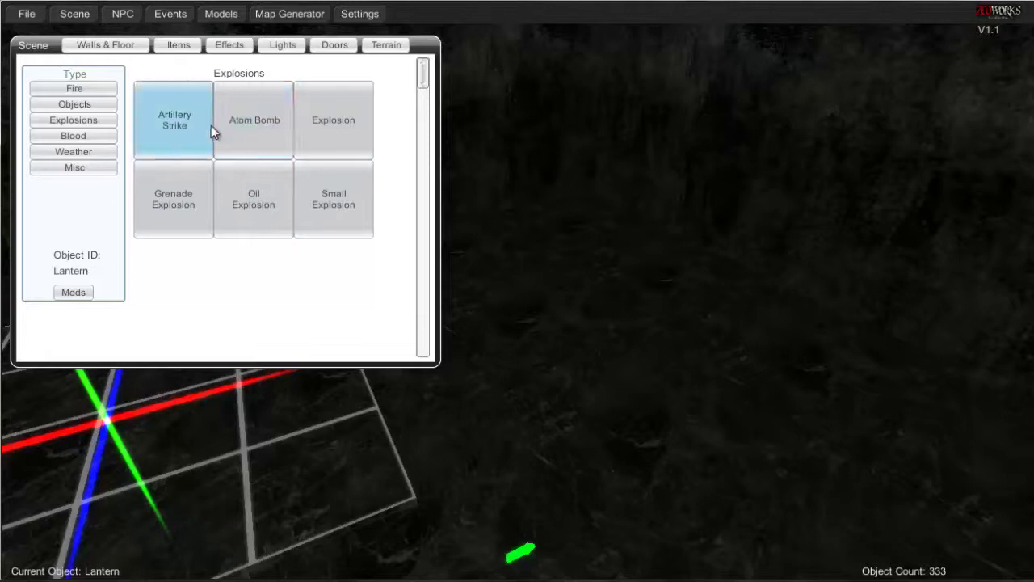
pyautogui.click(355, 129)
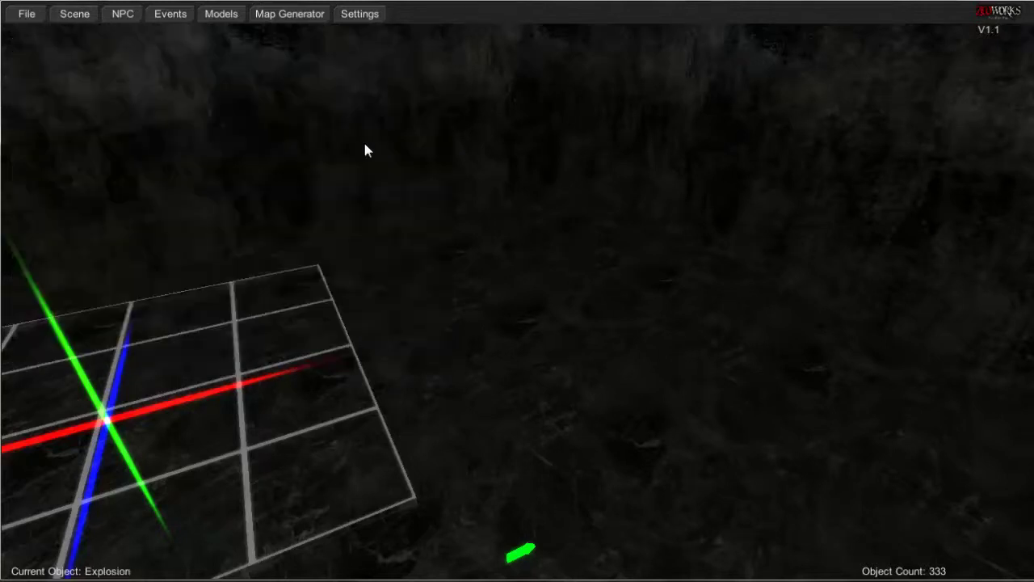
pyautogui.click(576, 297)
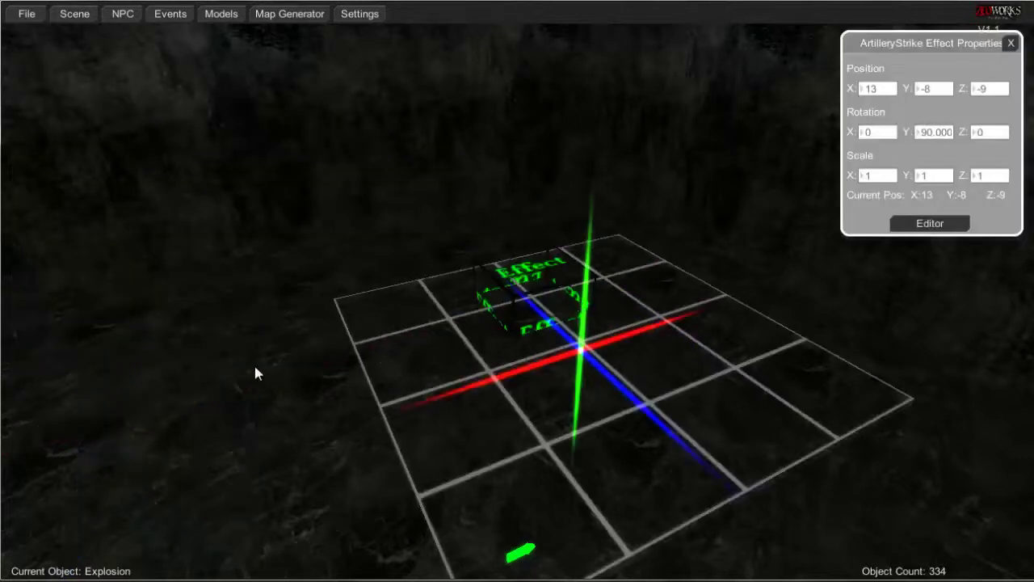
# - Preview the explosion effect in the dark room and delete it
pyautogui.click(929, 224)
pyautogui.click(884, 328)
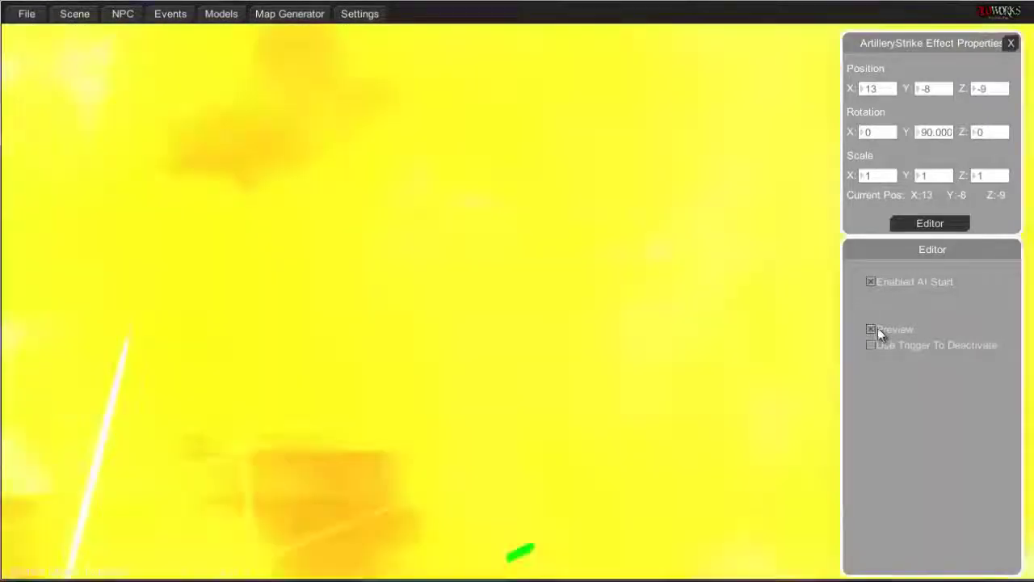
pyautogui.click(878, 330)
pyautogui.click(791, 318)
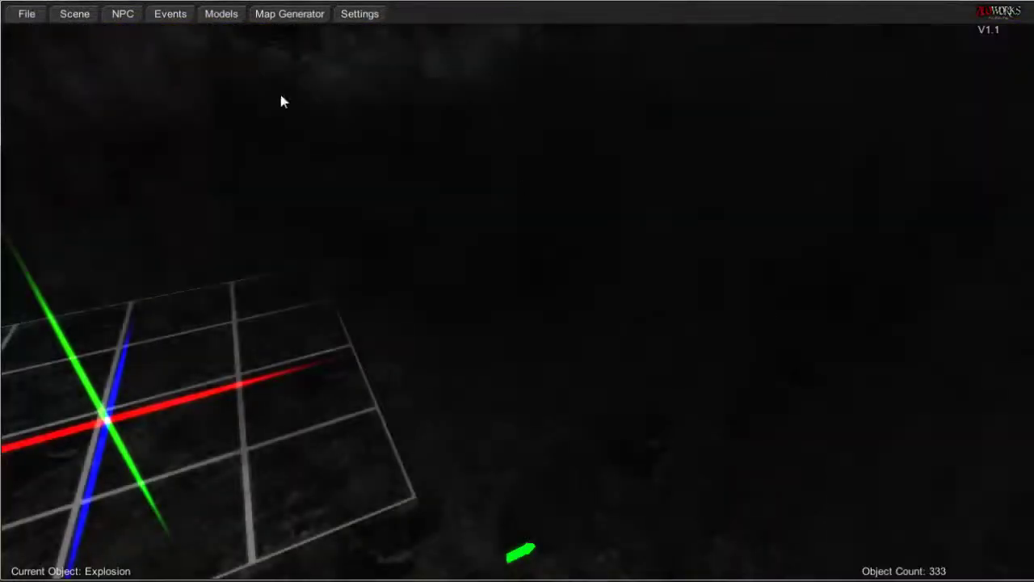
# - Place an Atom Bomb effect in the outdoor courtyard at X 4, Y 2, Z 0 and back away to see the whole map
pyautogui.click(79, 14)
pyautogui.click(258, 136)
pyautogui.moveTo(625, 334)
pyautogui.mouseDown(button='right')
pyautogui.moveTo(557, 250)
pyautogui.moveTo(596, 258)
pyautogui.moveTo(597, 290)
pyautogui.moveTo(628, 317)
pyautogui.moveTo(655, 309)
pyautogui.moveTo(656, 301)
pyautogui.moveTo(629, 299)
pyautogui.mouseUp(button='right')
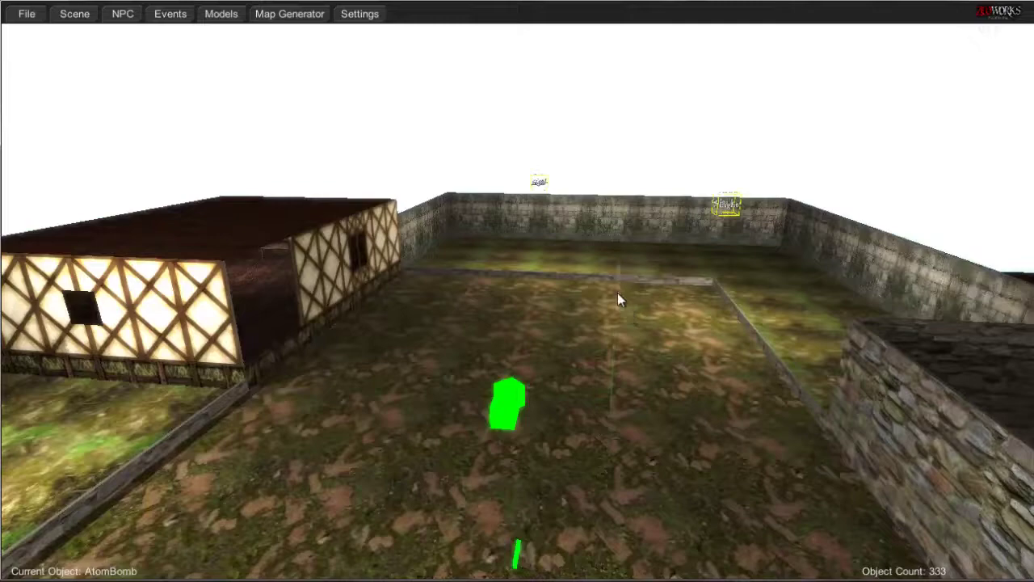
pyautogui.click(621, 300)
pyautogui.press('s')
pyautogui.moveTo(725, 357); pyautogui.dragTo(735, 352, button='right')
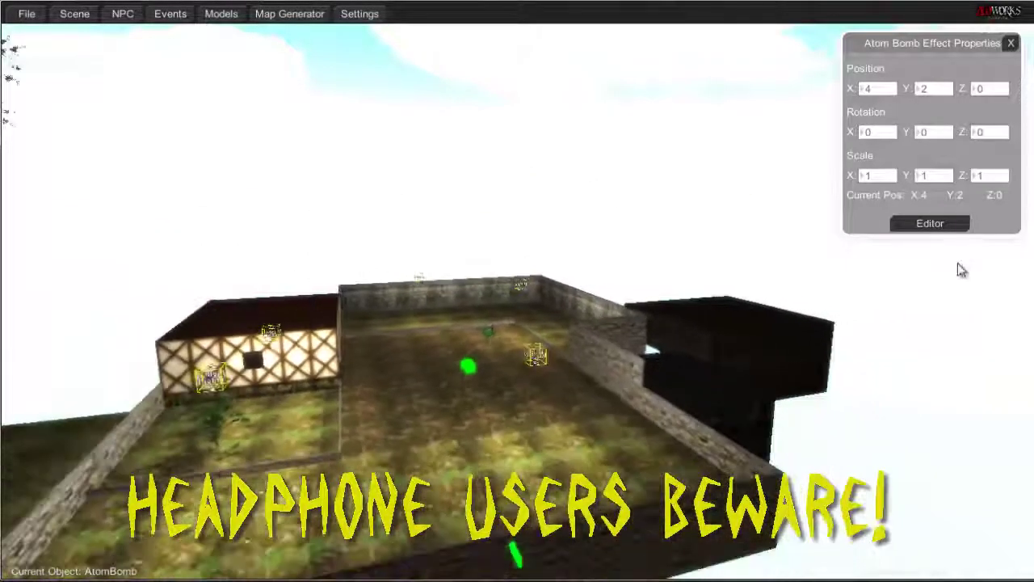
# - Preview the Atom Bomb effect from a distance and delete it
pyautogui.click(930, 223)
pyautogui.click(872, 329)
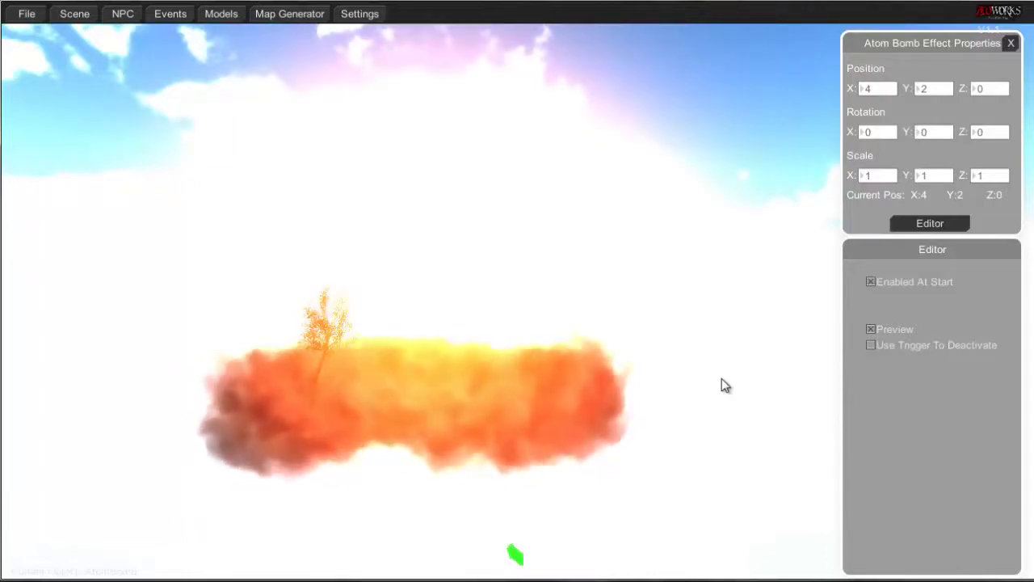
pyautogui.press('Delete')
# - Place an Artillery Strike effect in the courtyard at X -4, Y 2, Z -11
pyautogui.moveTo(692, 381)
pyautogui.mouseDown(button='right')
pyautogui.moveTo(683, 375)
pyautogui.moveTo(676, 388)
pyautogui.mouseUp(button='right')
pyautogui.press('w')
pyautogui.press('w')
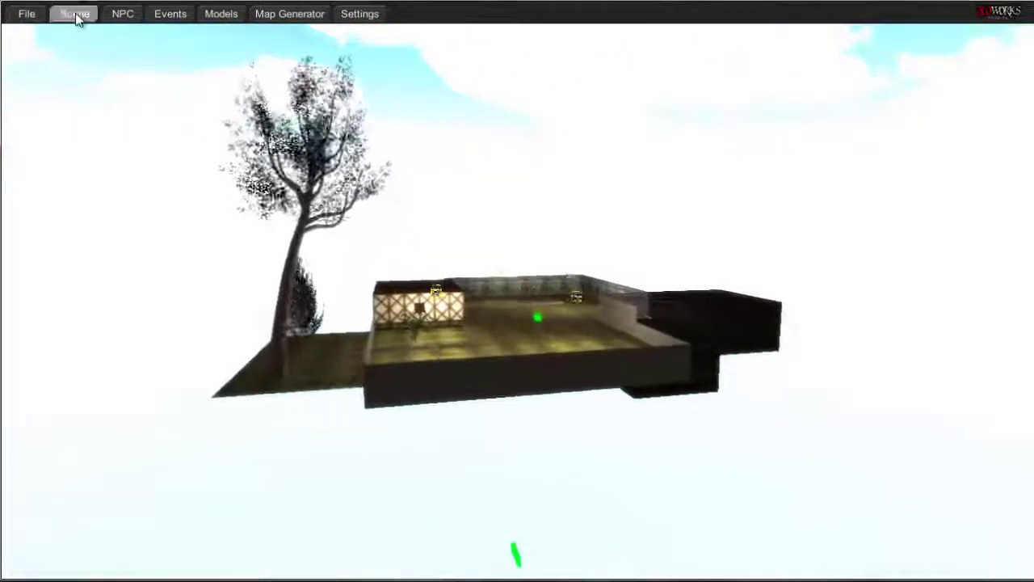
pyautogui.click(74, 14)
pyautogui.click(175, 126)
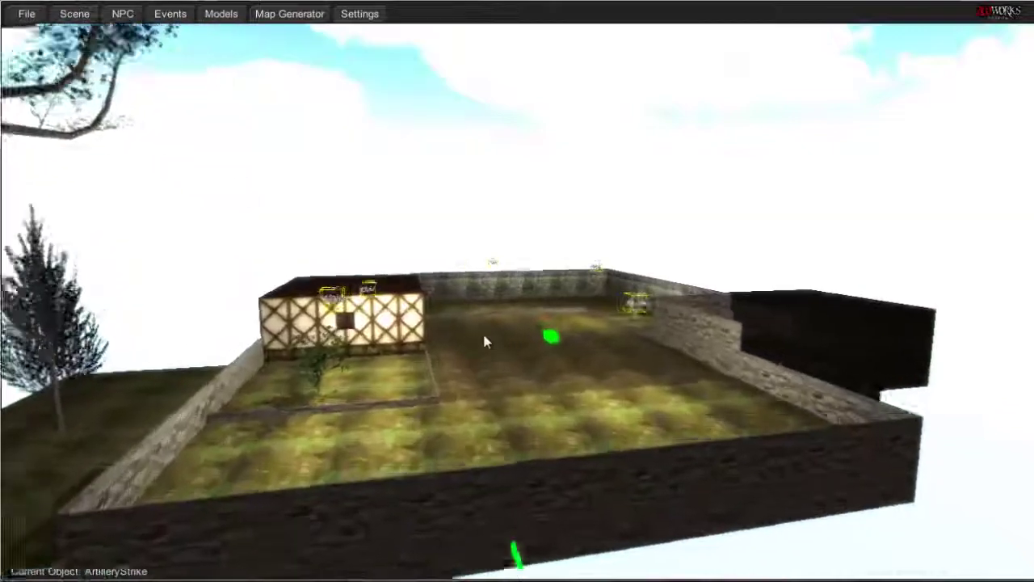
pyautogui.click(505, 350)
# - Turn the Artillery Strike effect's preview on and off, and delete the effect
pyautogui.click(929, 222)
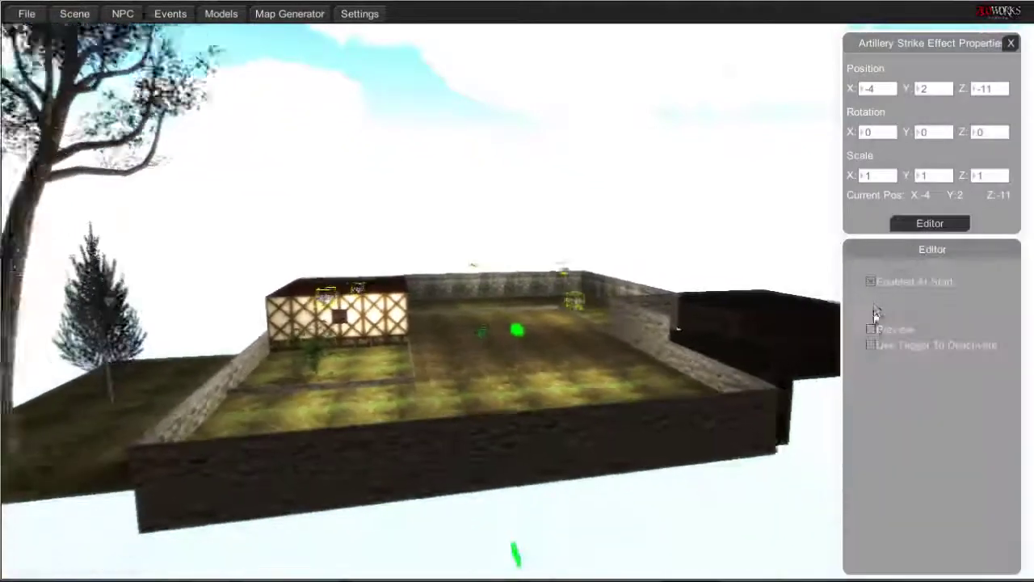
pyautogui.click(872, 328)
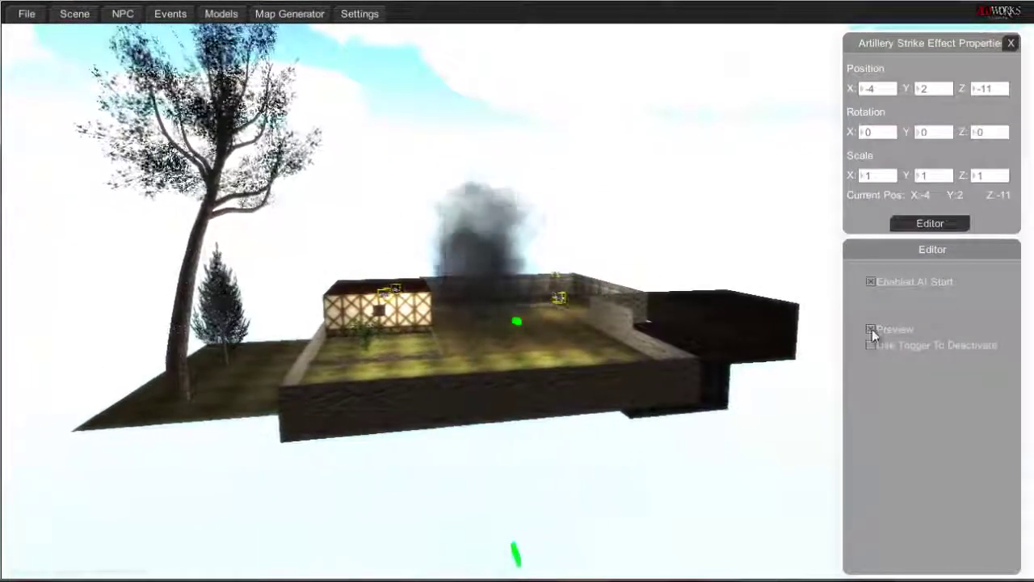
pyautogui.press('w')
pyautogui.click(870, 330)
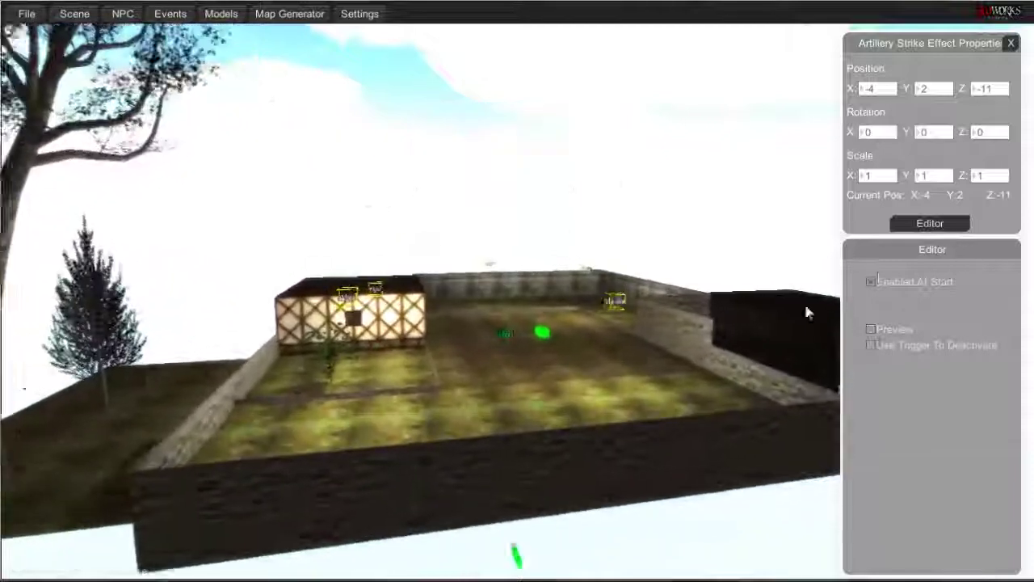
pyautogui.click(742, 319)
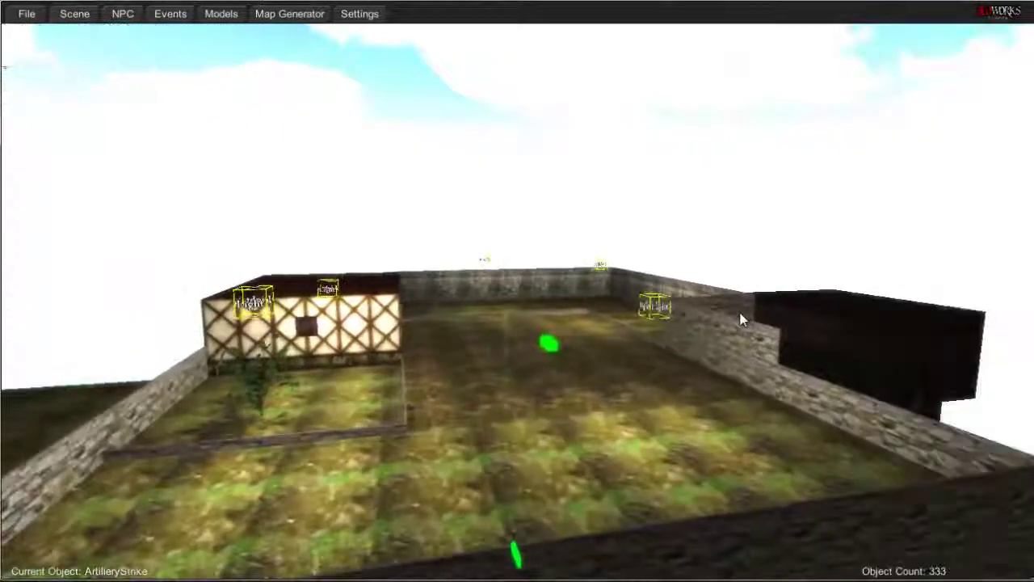
# - Place an Oil Explosion effect in the courtyard at X -5, Y 2, Z -13
pyautogui.click(74, 14)
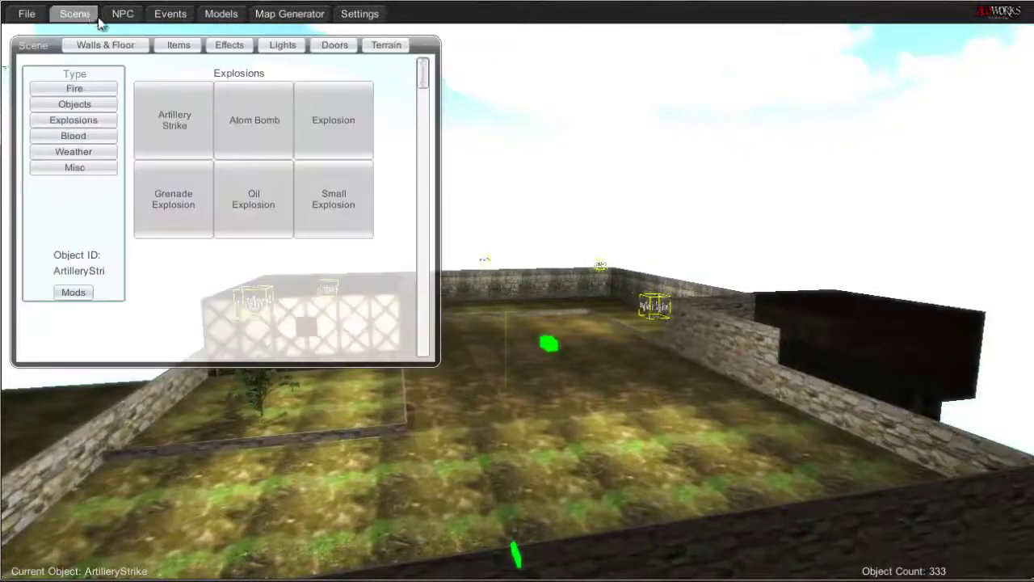
pyautogui.click(249, 204)
pyautogui.click(494, 361)
# - Preview the Oil Explosion effect and delete it
pyautogui.click(910, 228)
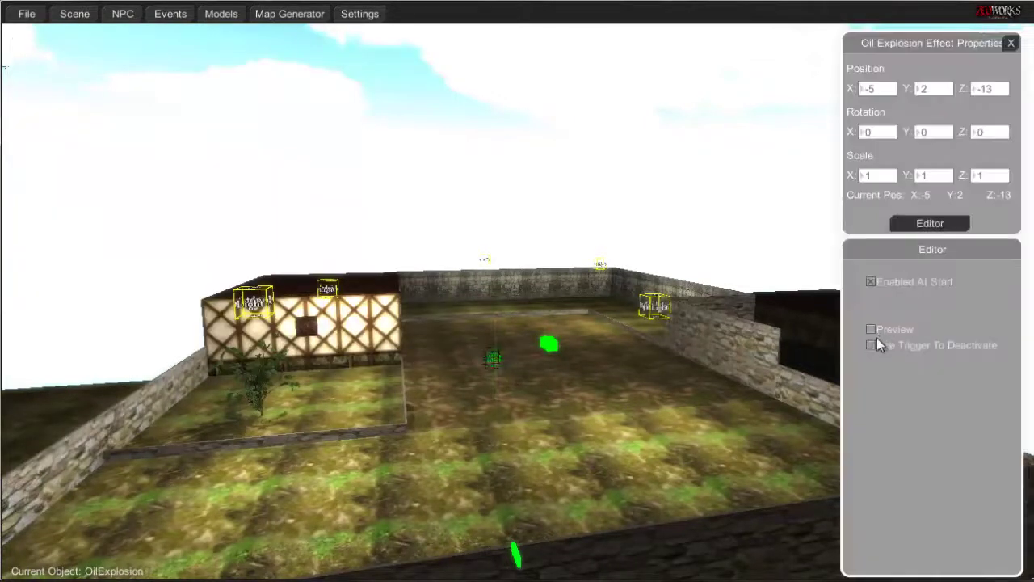
pyautogui.click(873, 330)
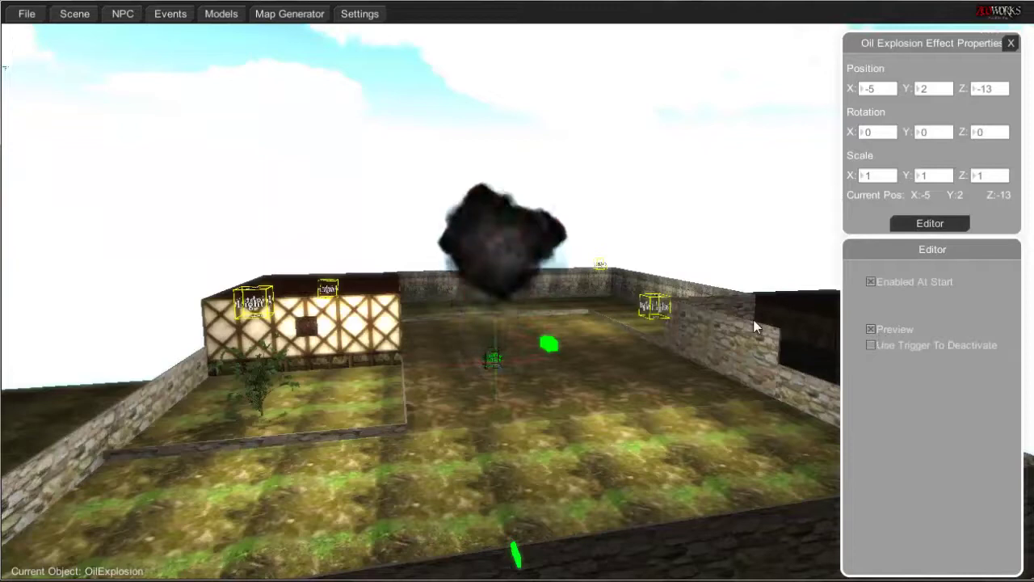
pyautogui.press('Delete')
# - Place a Small Explosion effect in the courtyard at X -4, Y 2, Z -21
pyautogui.click(76, 15)
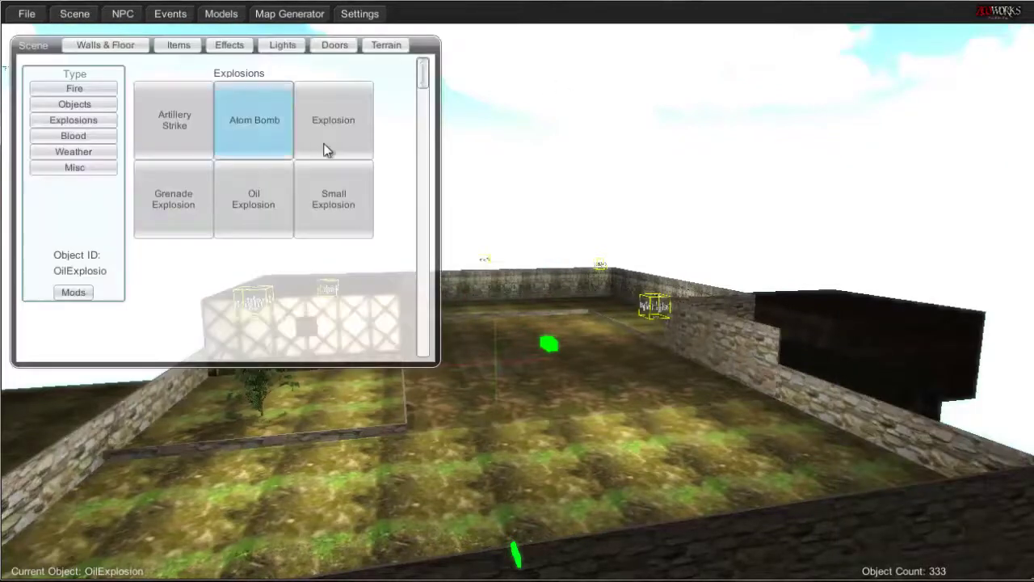
pyautogui.click(340, 203)
pyautogui.click(557, 404)
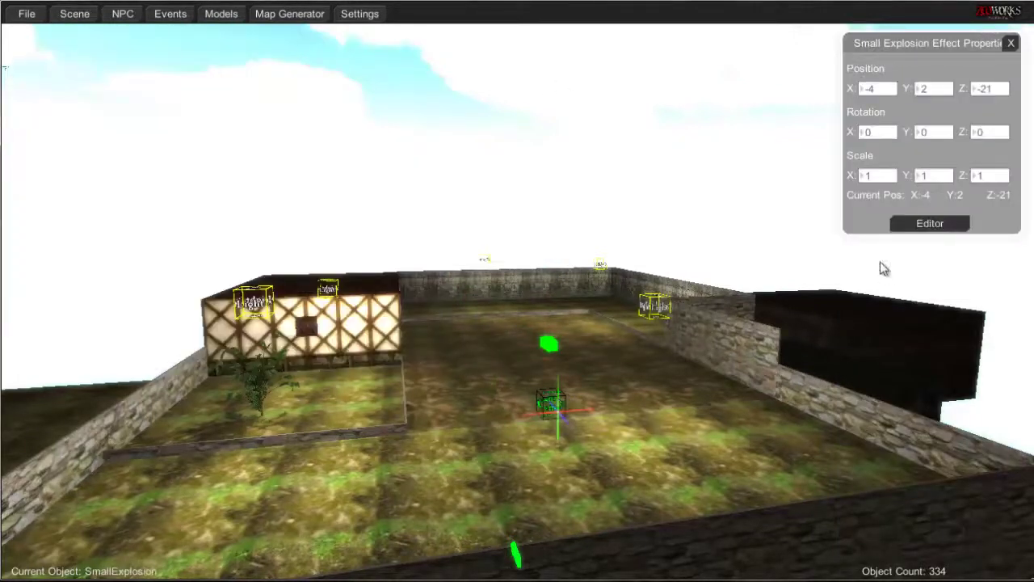
# - Preview the Small Explosion effect and remove it from the map
pyautogui.click(910, 226)
pyautogui.click(871, 329)
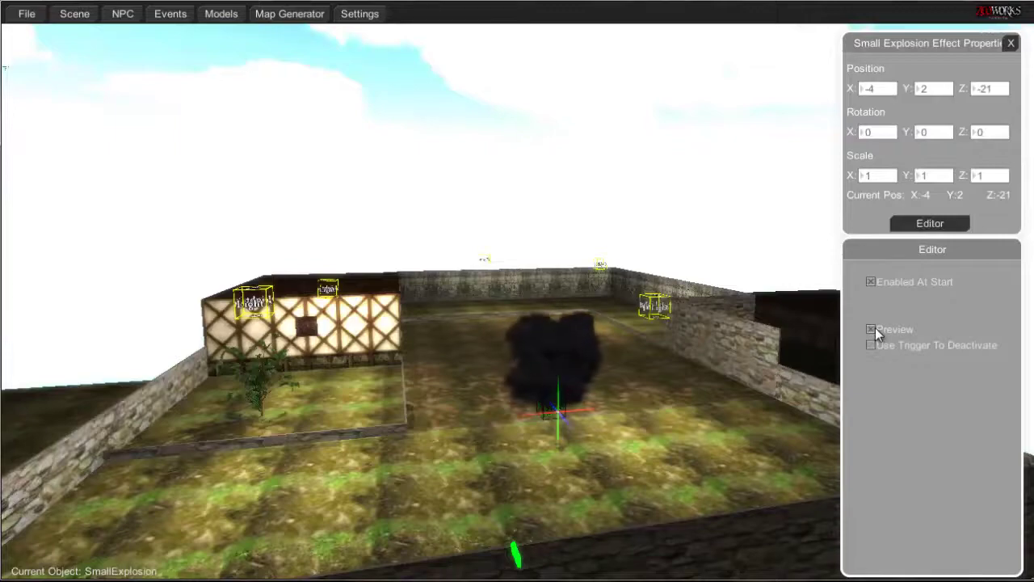
pyautogui.press('Escape')
# - Place a Blood Particles effect on the dark room's floor at X 14, Y -8, Z -9
pyautogui.press('w')
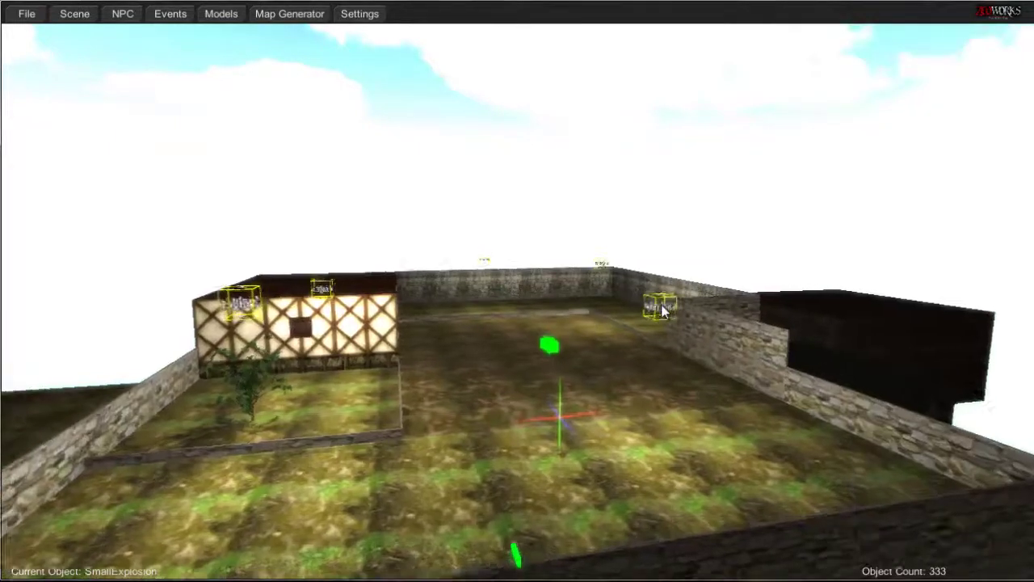
pyautogui.moveTo(662, 306)
pyautogui.mouseDown(button='right')
pyautogui.moveTo(643, 308)
pyautogui.moveTo(669, 275)
pyautogui.moveTo(657, 281)
pyautogui.moveTo(668, 289)
pyautogui.moveTo(596, 304)
pyautogui.moveTo(623, 294)
pyautogui.mouseUp(button='right')
pyautogui.press('w')
pyautogui.press('w')
pyautogui.press('w')
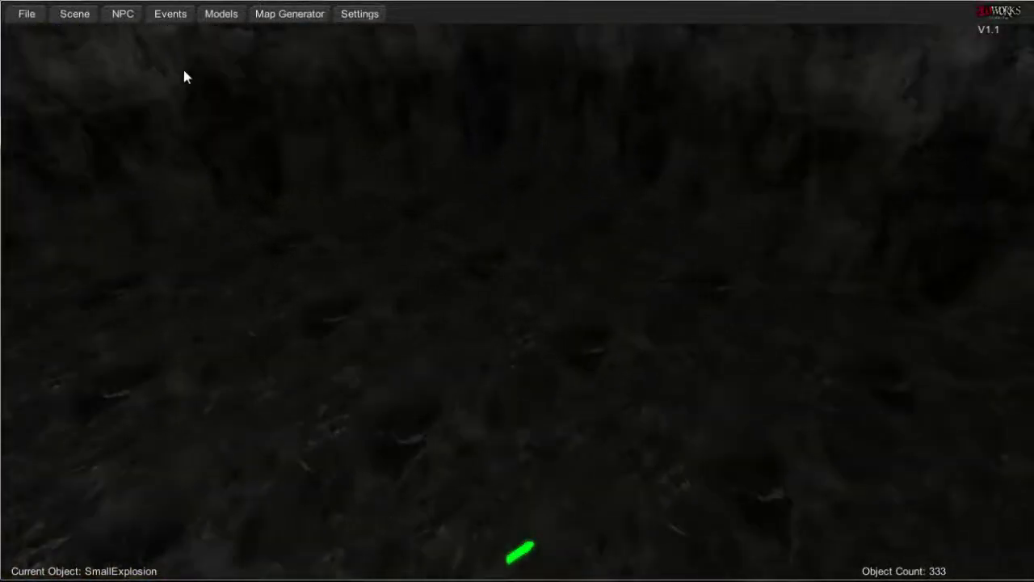
pyautogui.click(74, 16)
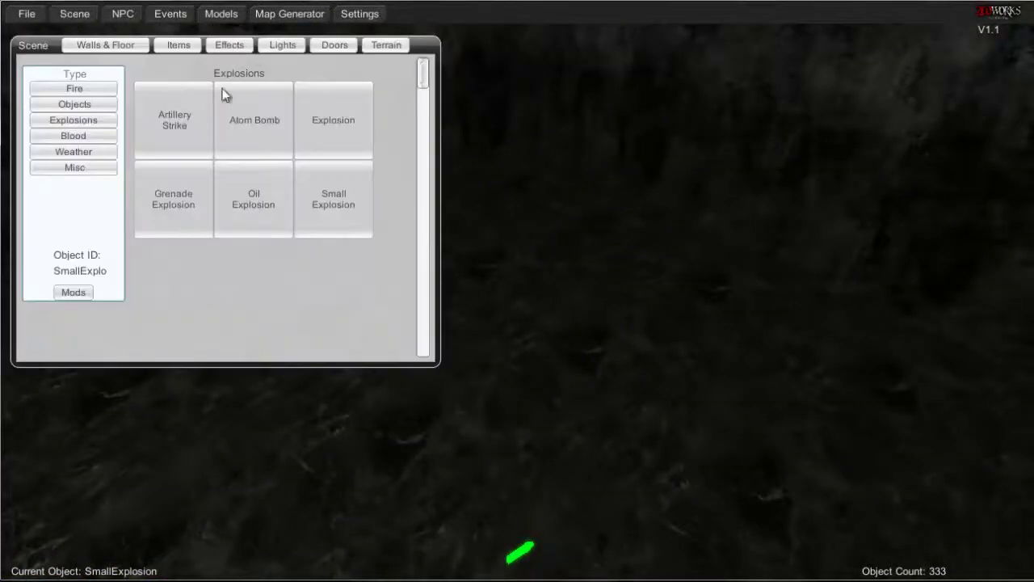
pyautogui.click(93, 136)
pyautogui.click(192, 146)
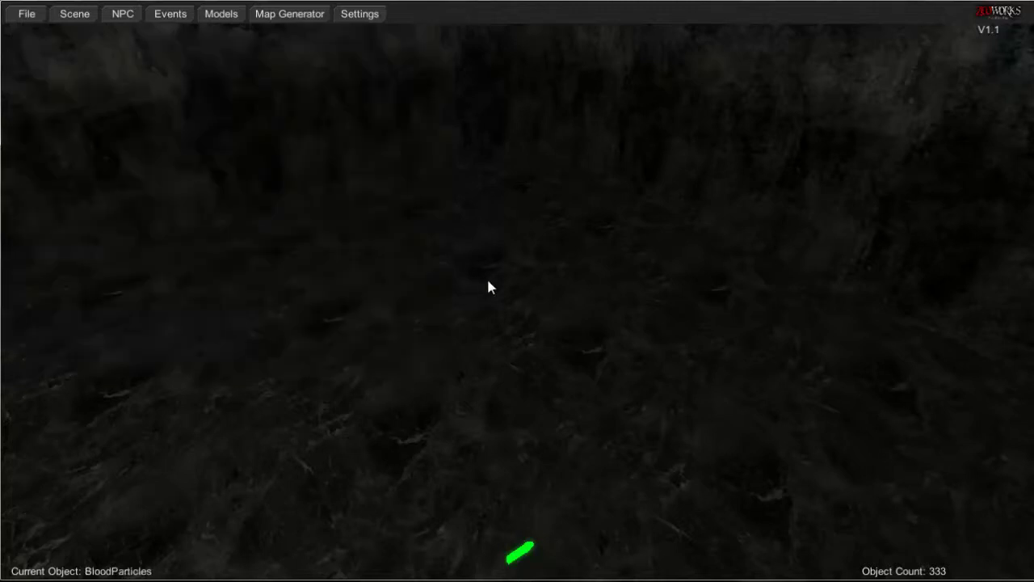
pyautogui.click(496, 323)
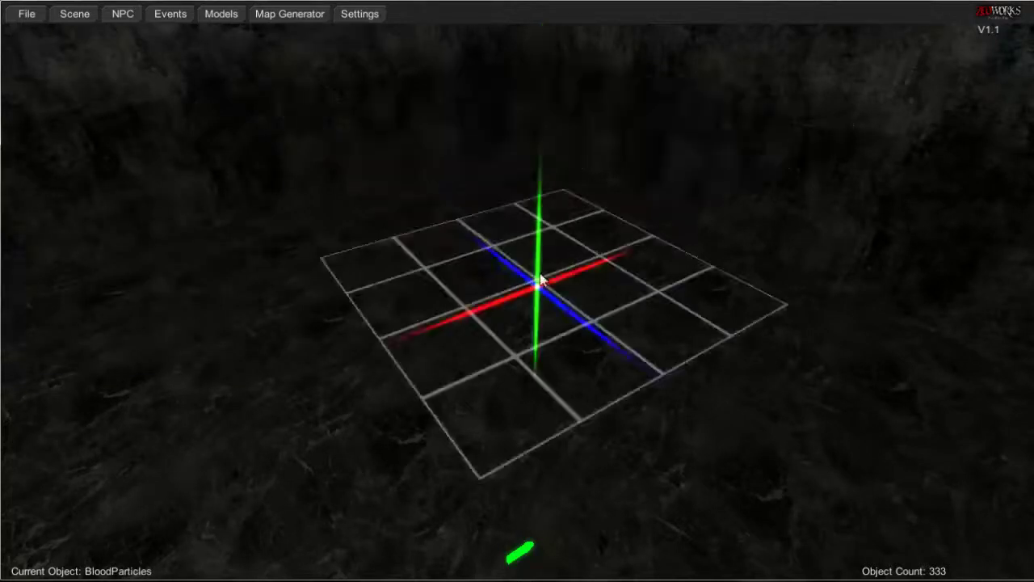
# - Turn on the Blood Particles effect's preview and raise the effect to Y -3.5
pyautogui.click(946, 223)
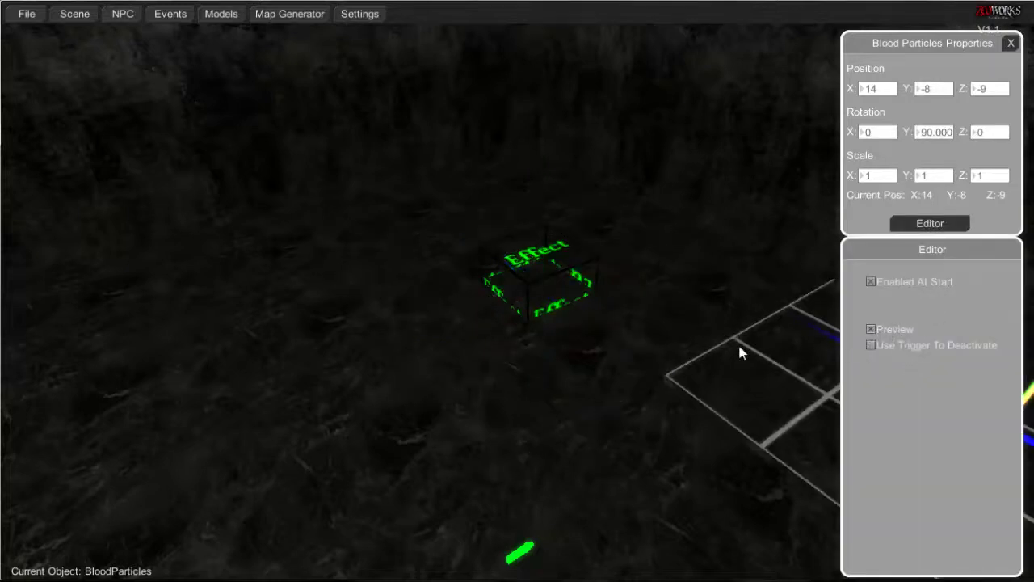
pyautogui.press('pageup')
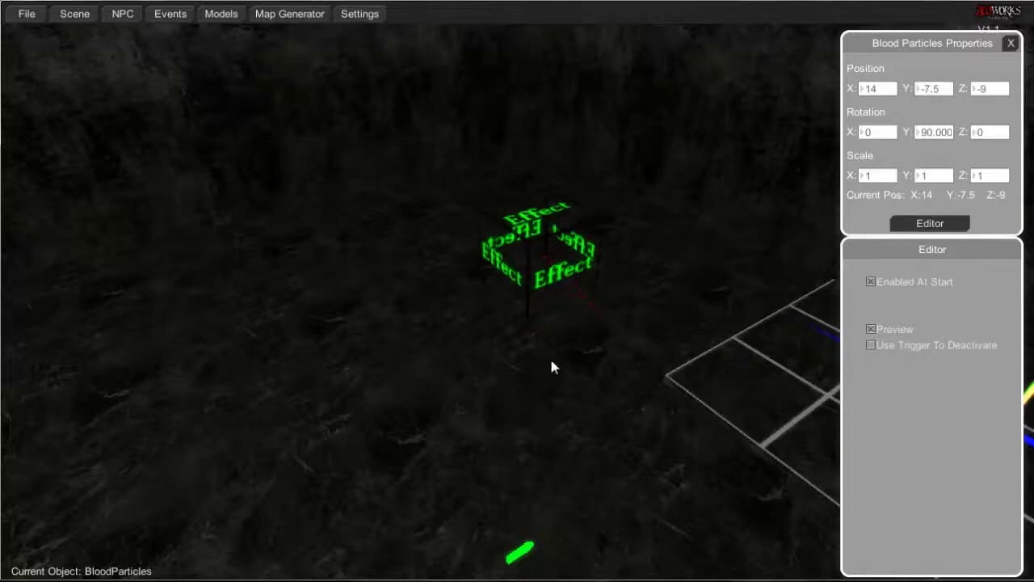
pyautogui.moveTo(551, 361)
pyautogui.mouseDown(button='right')
pyautogui.moveTo(571, 358)
pyautogui.moveTo(570, 331)
pyautogui.moveTo(598, 367)
pyautogui.moveTo(550, 365)
pyautogui.mouseUp(button='right')
pyautogui.press('s')
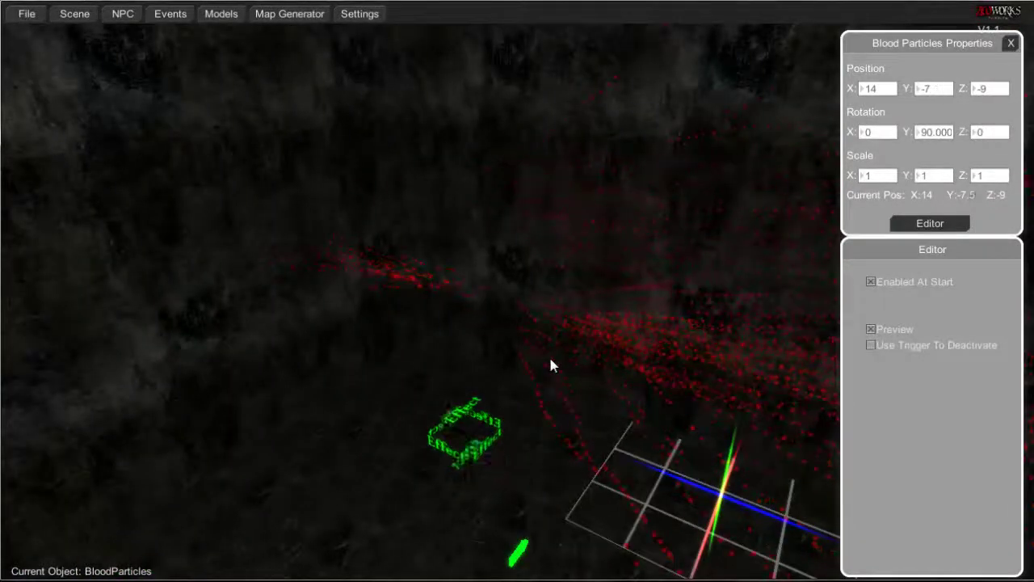
pyautogui.scroll(7, 550, 366)
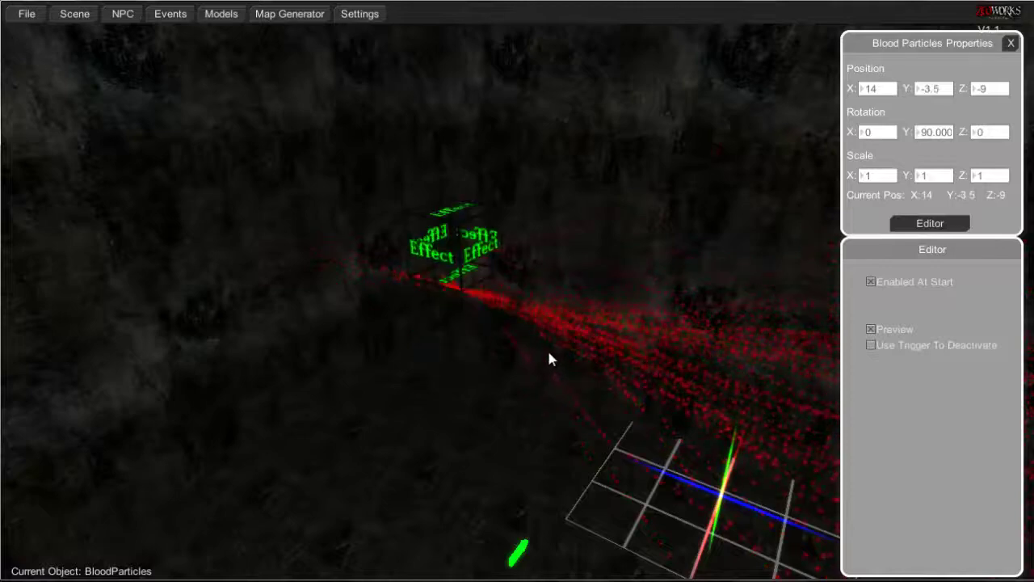
# - Remove the Blood Particles effect from the dark room
pyautogui.press('Up')
pyautogui.moveTo(458, 350)
pyautogui.mouseDown(button='right')
pyautogui.moveTo(506, 351)
pyautogui.moveTo(471, 353)
pyautogui.mouseUp(button='right')
pyautogui.press('Delete')
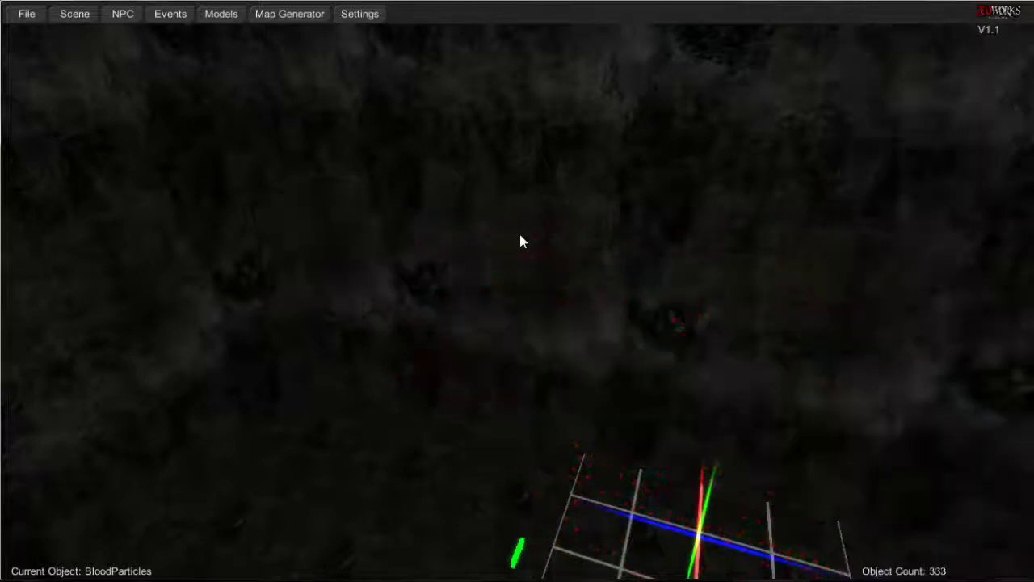
# - Place a Blood Waterfall effect at X 13, Y -8, Z -8, turn on its preview and raise it to Y -3.5
pyautogui.click(77, 17)
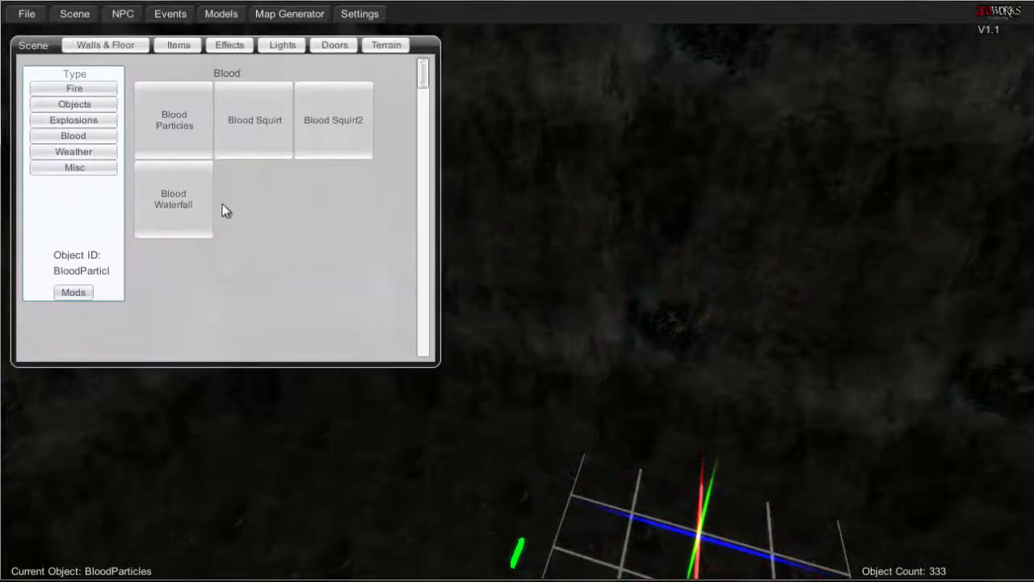
pyautogui.click(194, 202)
pyautogui.click(440, 504)
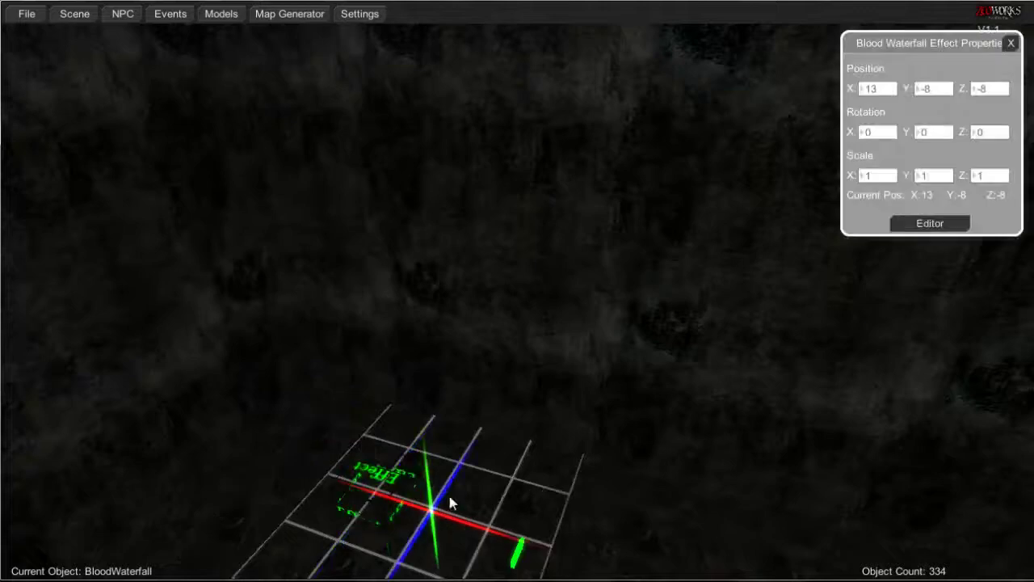
pyautogui.click(913, 225)
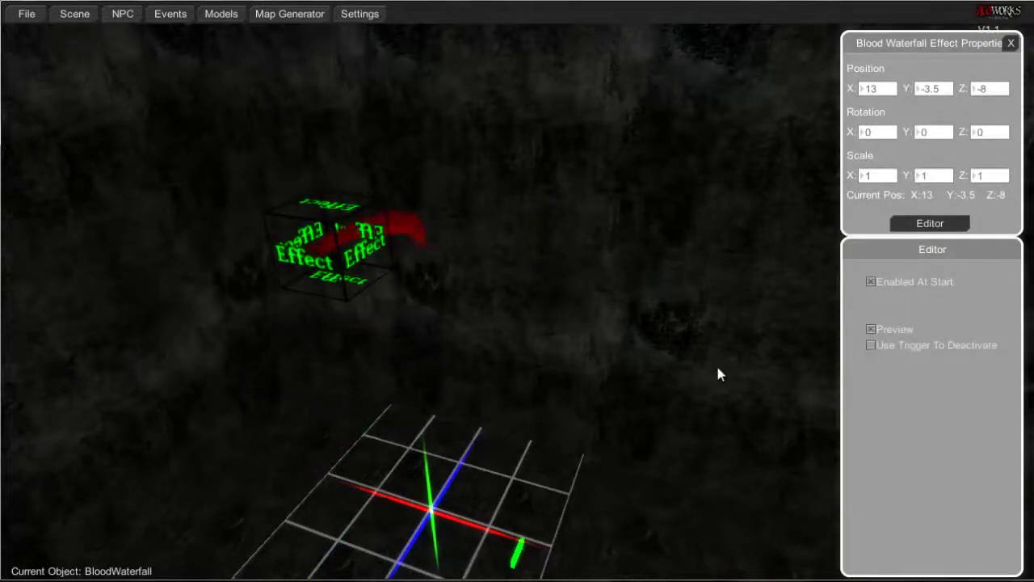
# - Rotate the Blood Waterfall effect about its Y axis through -225 degrees and beyond to preview its spray direction, and delete the effect
pyautogui.press('q')
pyautogui.press('q')
pyautogui.press('q')
pyautogui.press('q')
pyautogui.press('q')
pyautogui.press('q')
pyautogui.press('q')
pyautogui.press('q')
pyautogui.press('q')
pyautogui.press('q')
pyautogui.press('q')
pyautogui.press('q')
pyautogui.press('q')
pyautogui.press('q')
pyautogui.press('q')
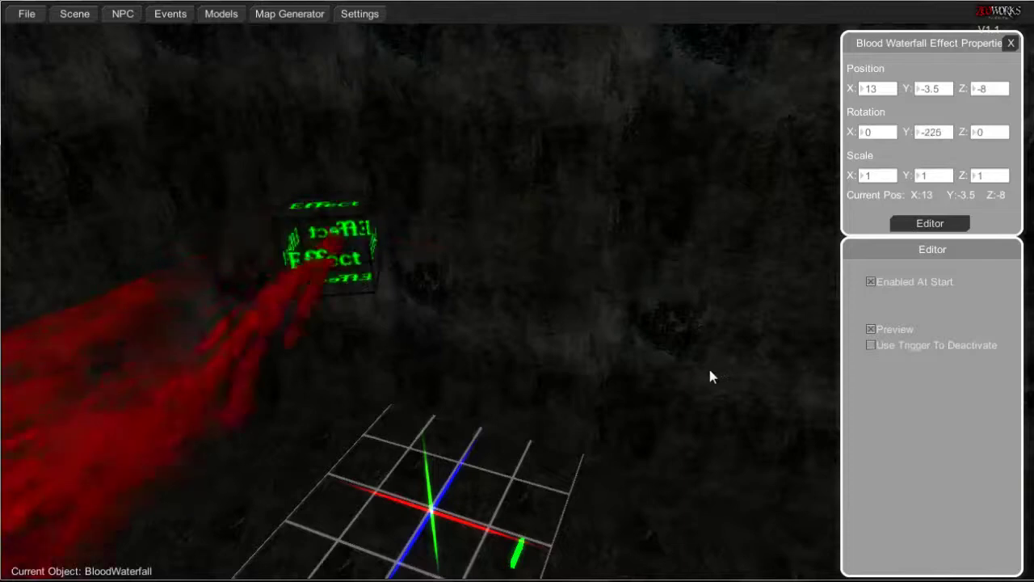
pyautogui.press('q')
pyautogui.press('q')
pyautogui.press('q')
pyautogui.press('q')
pyautogui.press('q')
pyautogui.press('q')
pyautogui.press('q')
pyautogui.press('q')
pyautogui.press('q')
pyautogui.press('Delete')
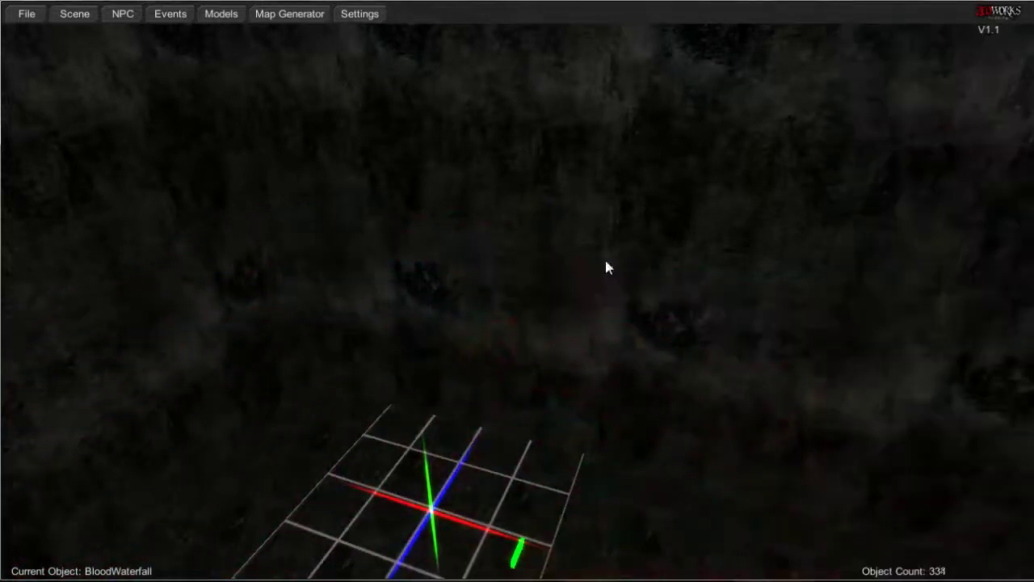
# - Choose the Blood Squirt effect from the Blood effects for placement in the map
pyautogui.click(77, 14)
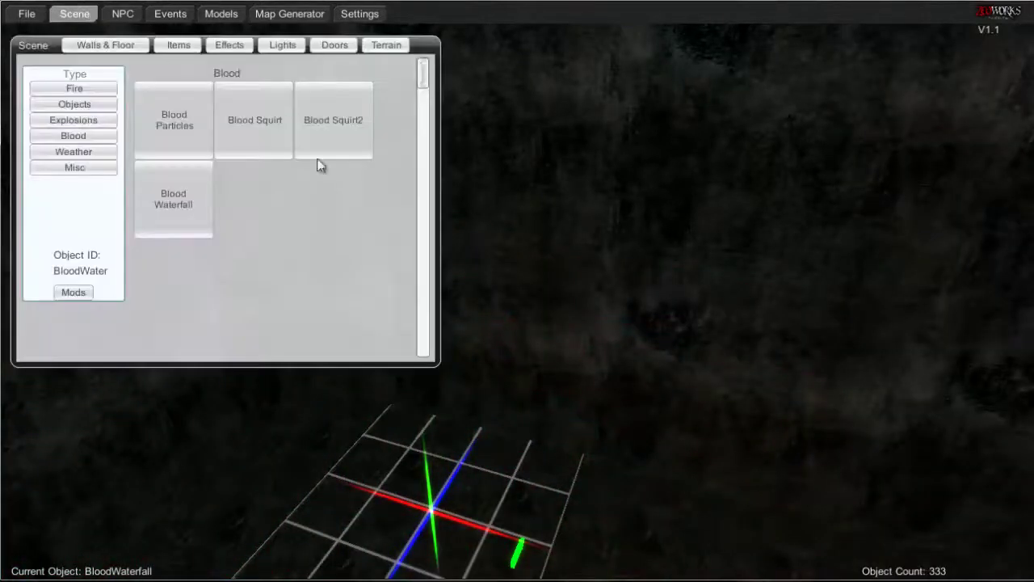
pyautogui.click(269, 147)
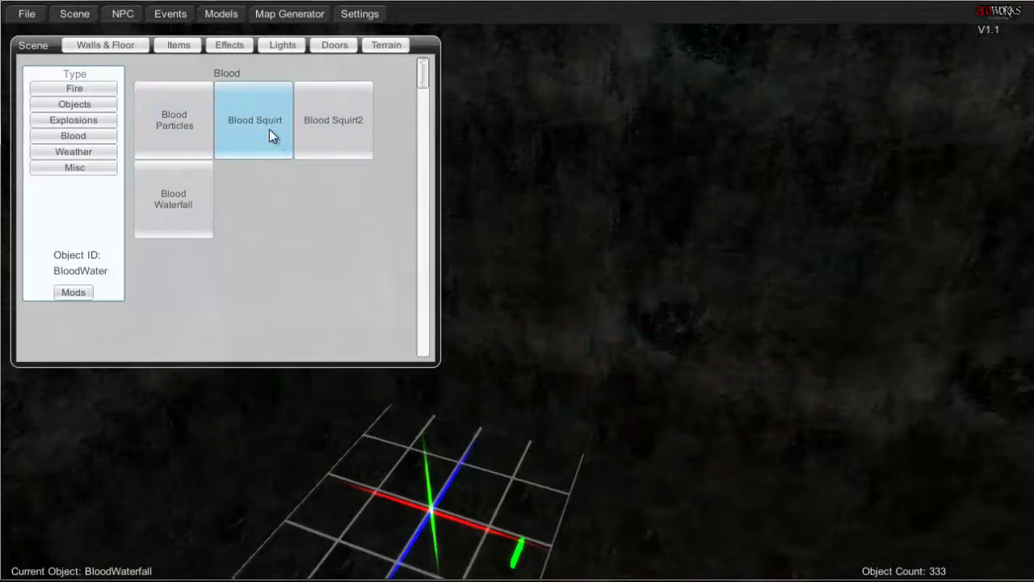